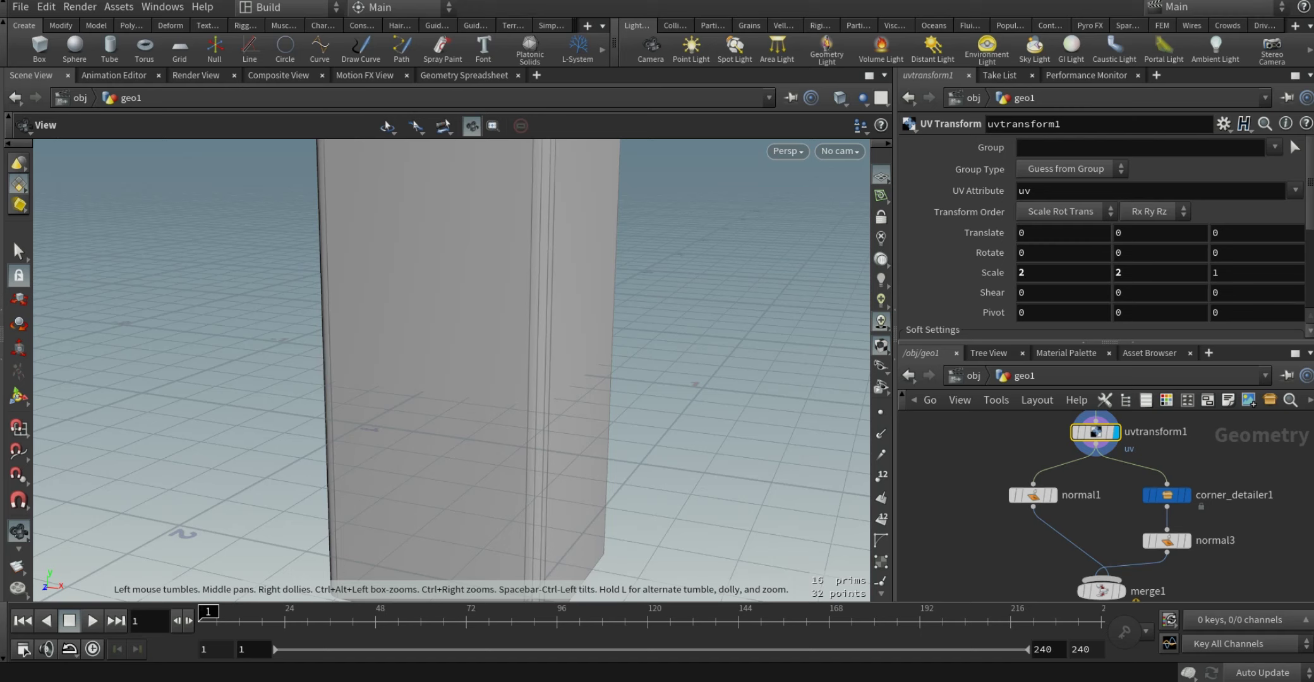
# Check the pillar's UV layout, then return to the perspective view
pyautogui.moveTo(1167, 494); pyautogui.dragTo(1166, 495)
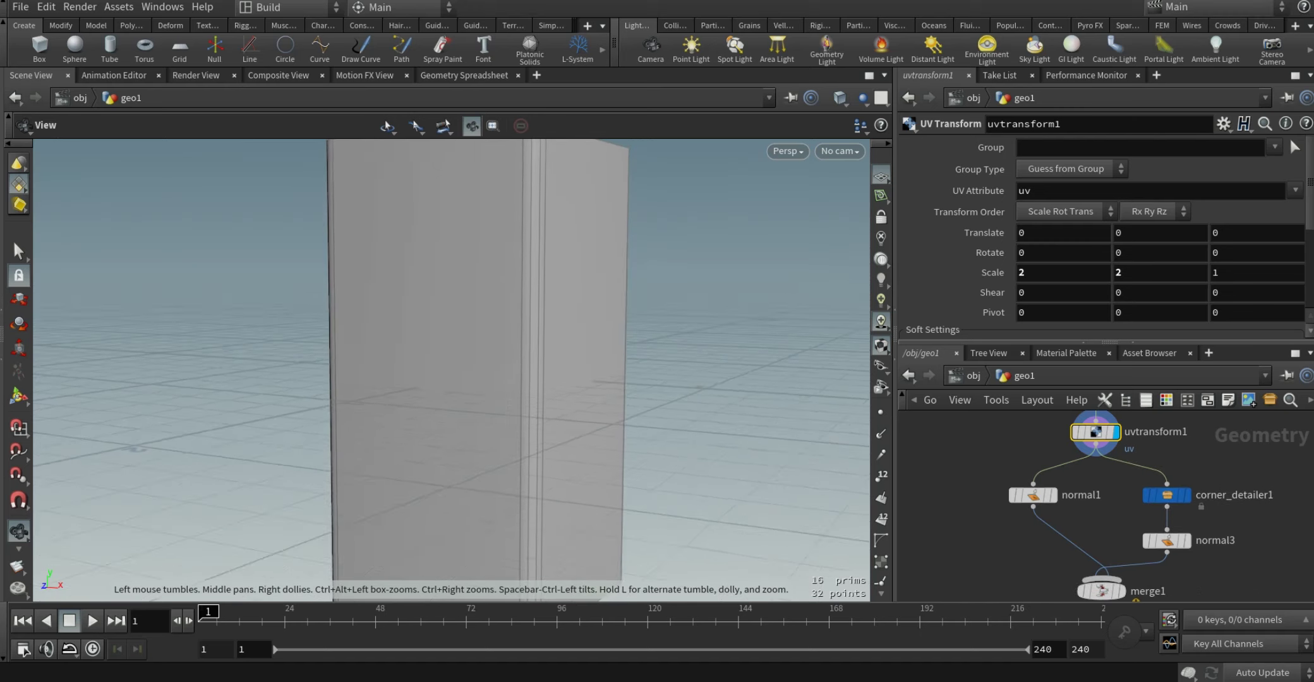
pyautogui.hotkey('space', '5')
pyautogui.scroll(-2, 496, 335)
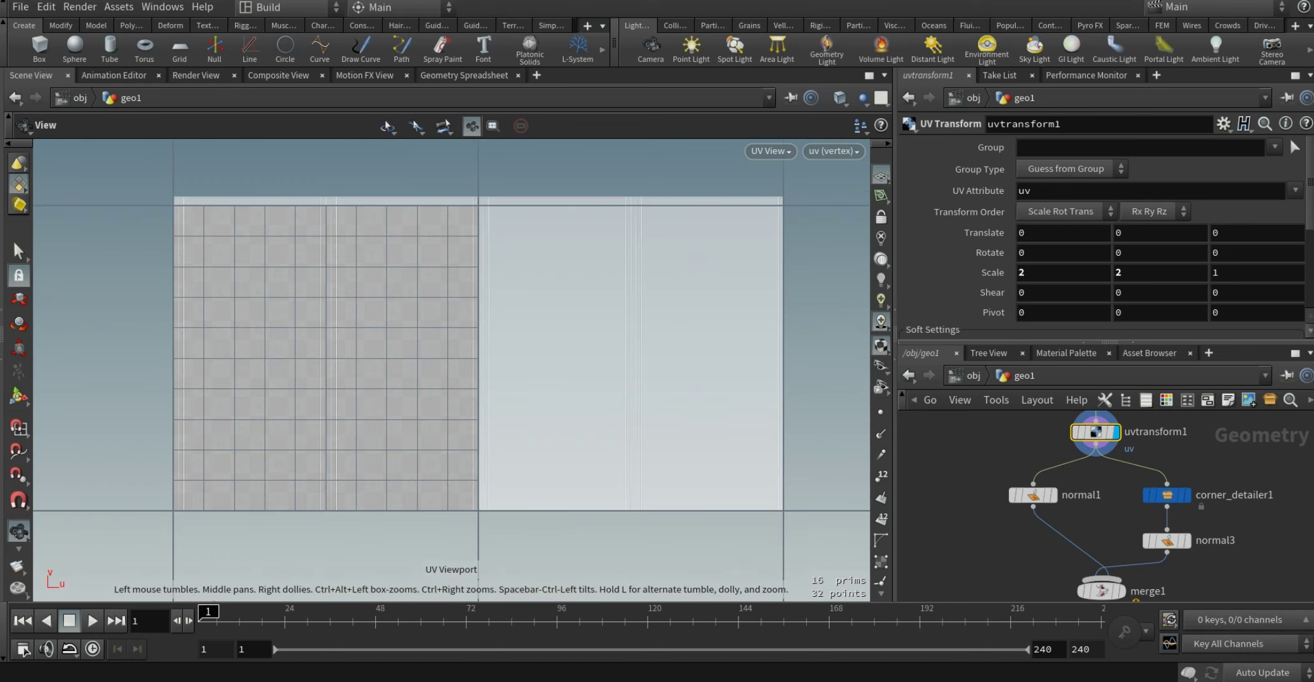
pyautogui.hotkey('space', '1')
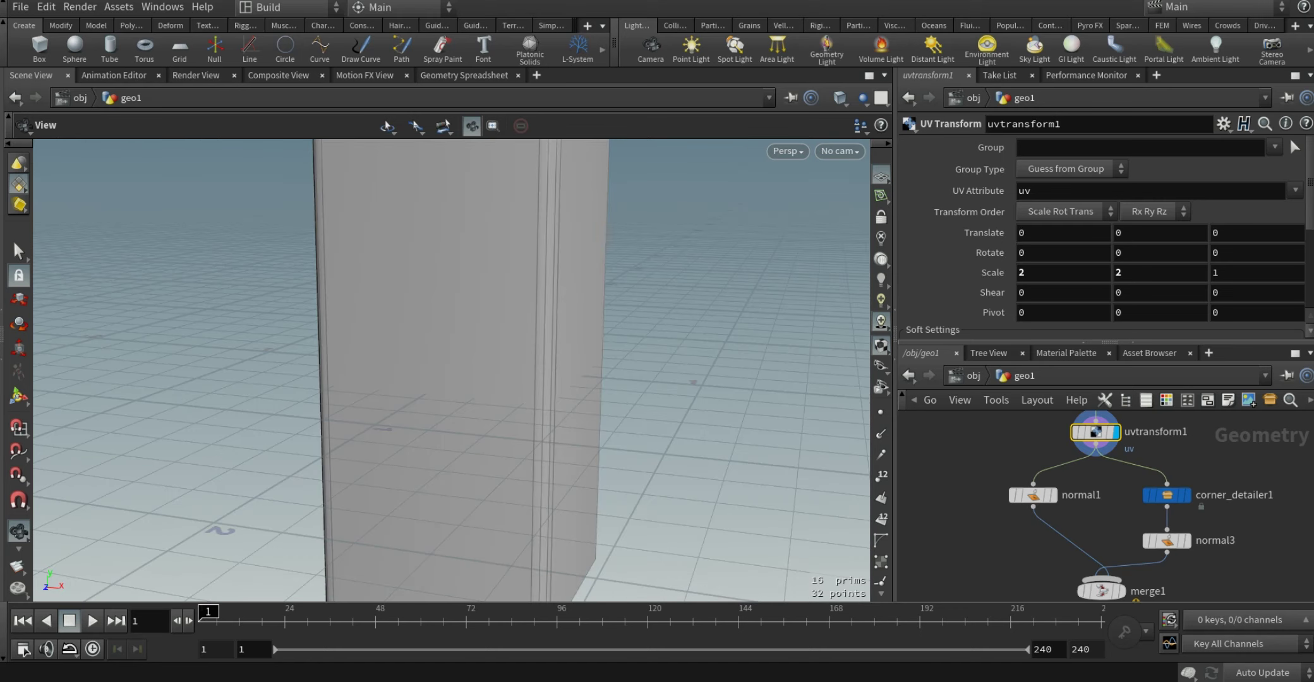
# Display corner_detailer1 then merge1, orbiting the tower and rechecking UVs, then select corner_detailer1
pyautogui.click(1193, 470)
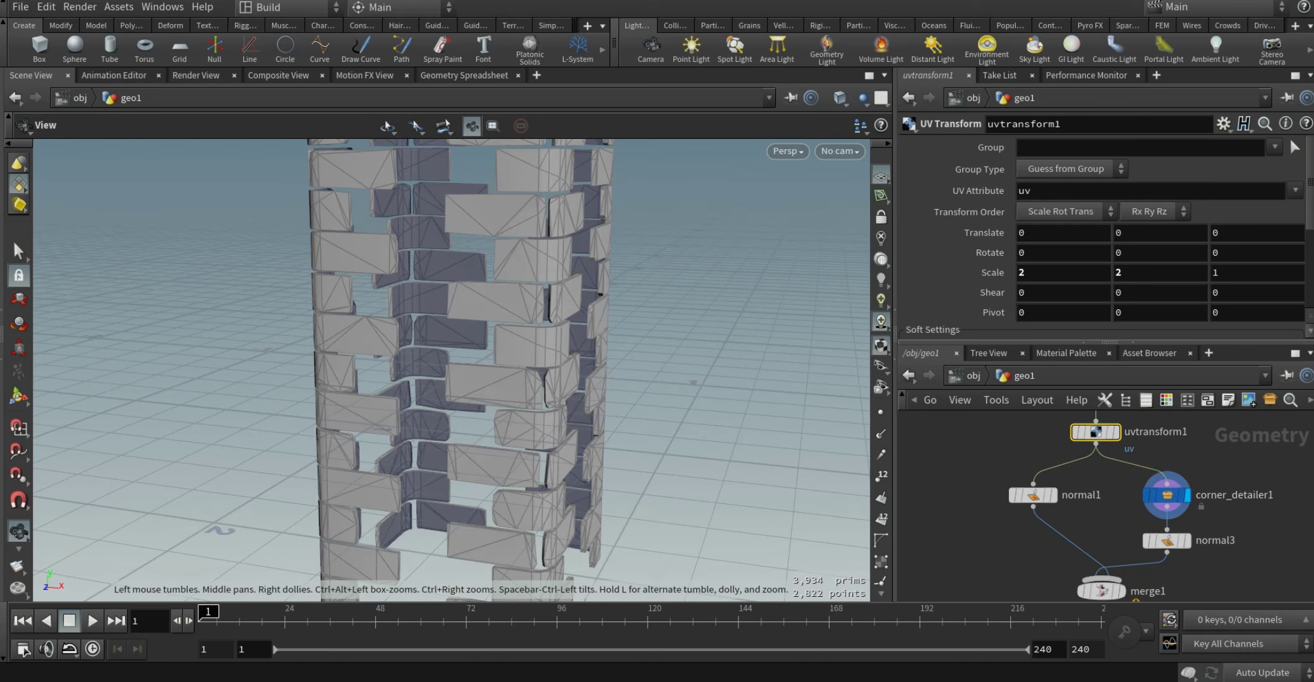
pyautogui.click(1126, 564)
pyautogui.moveTo(443, 367); pyautogui.dragTo(328, 367)
pyautogui.hotkey('space', '5')
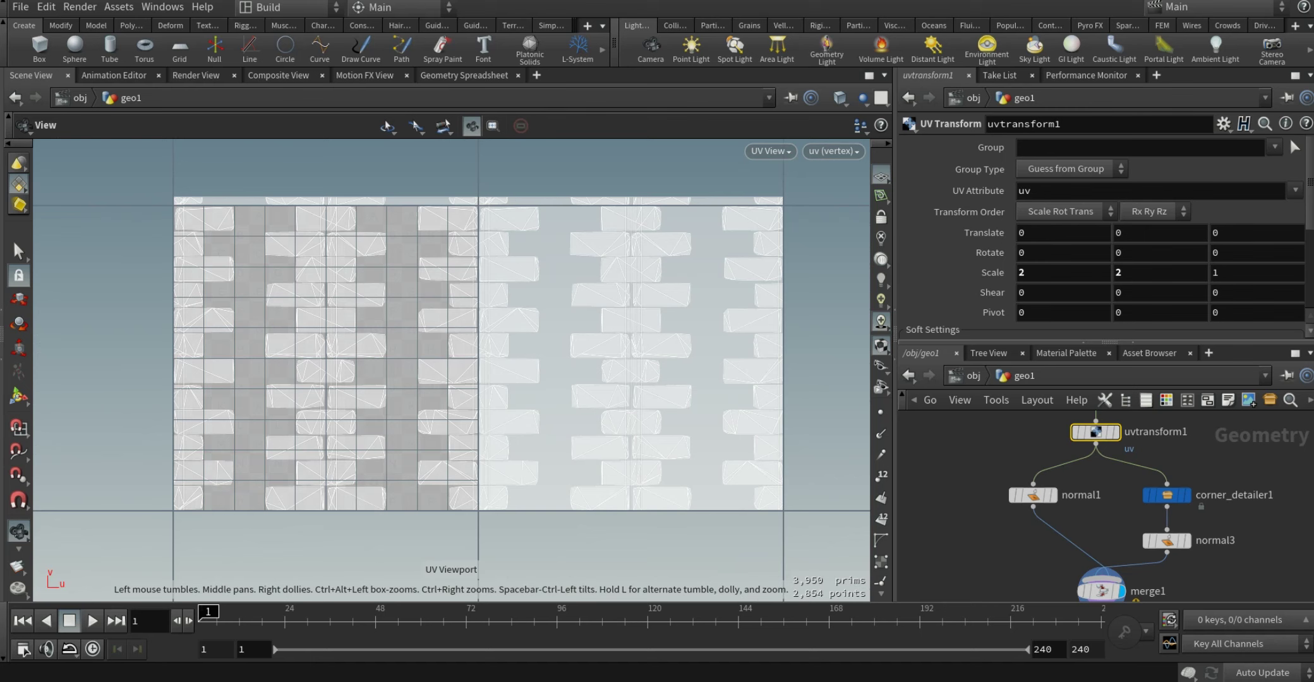
pyautogui.hotkey('space', '1')
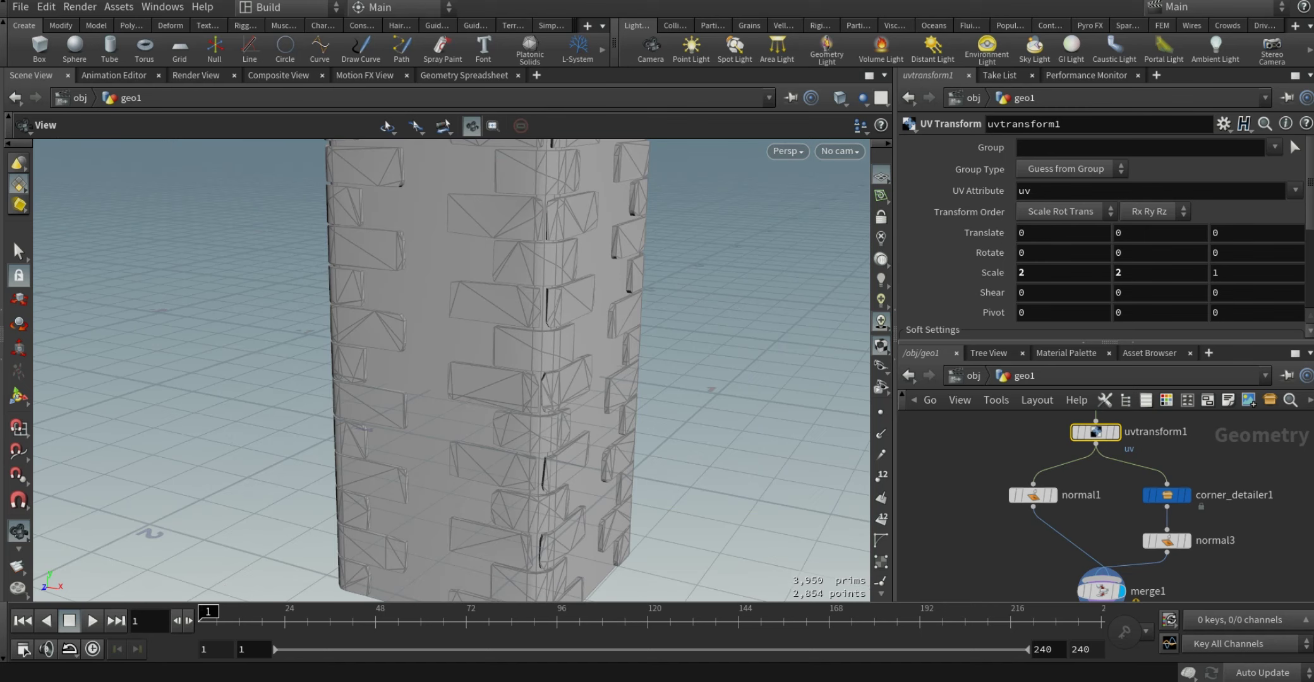
pyautogui.click(1166, 495)
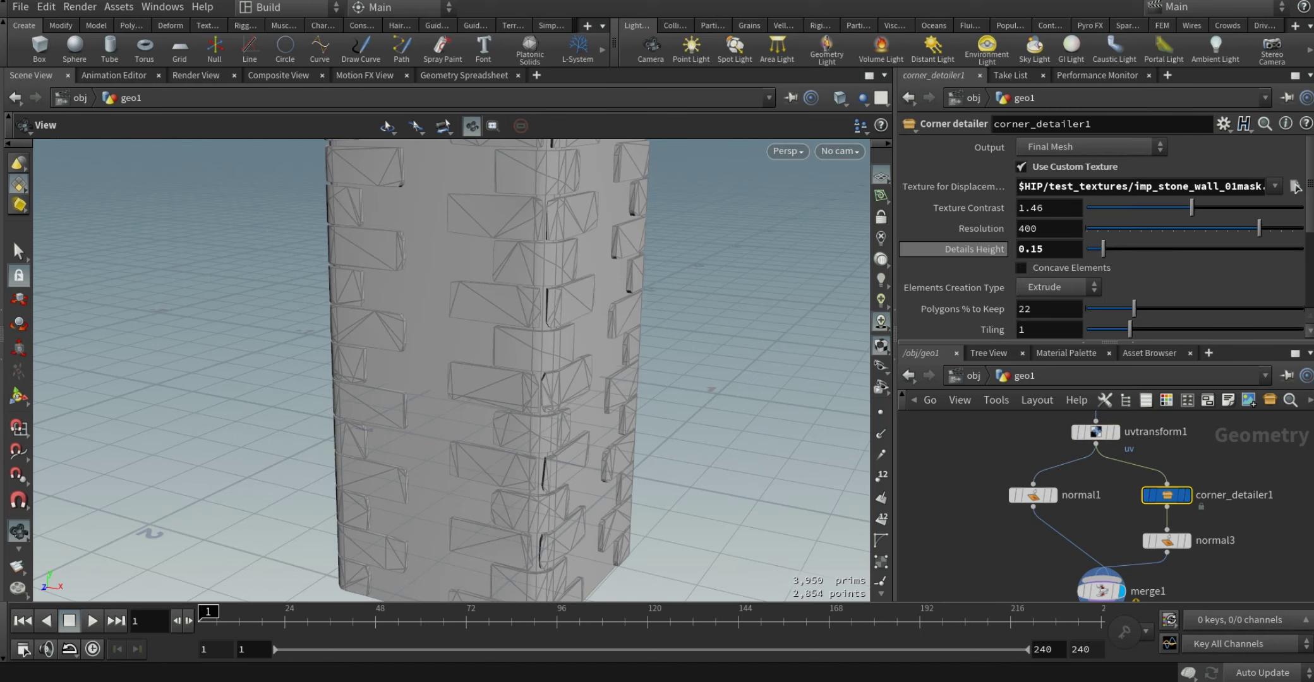
# Preview corner_detailer1's Output as Preview Plane, displaying only the brick plane
pyautogui.click(1091, 146)
pyautogui.click(1074, 165)
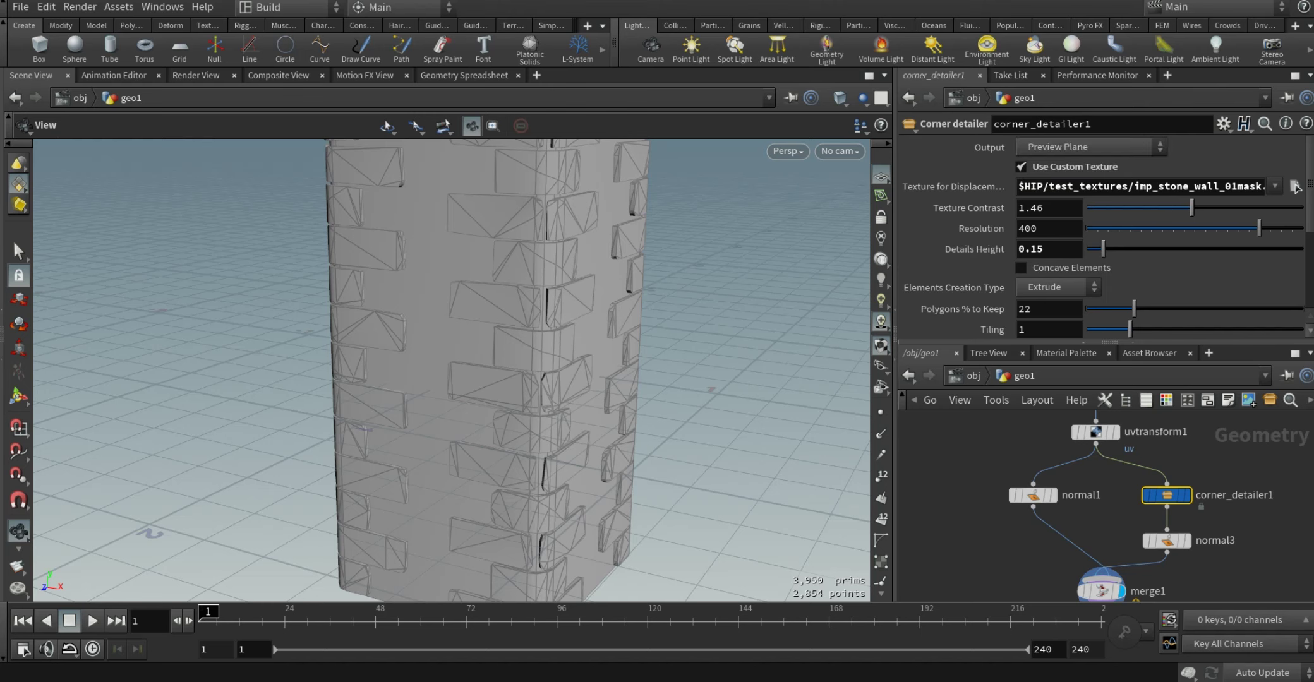
pyautogui.moveTo(452, 370); pyautogui.dragTo(481, 297)
pyautogui.scroll(5, 452, 370)
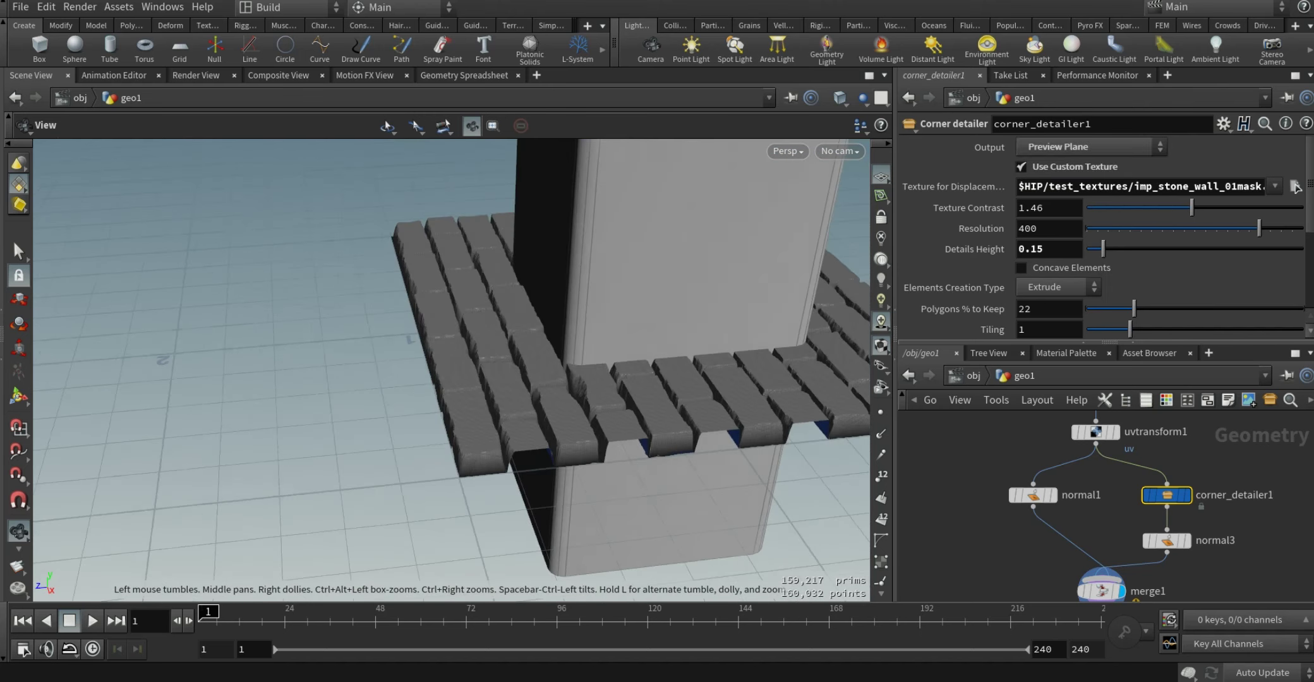
pyautogui.scroll(-5, 451, 370)
pyautogui.click(1187, 494)
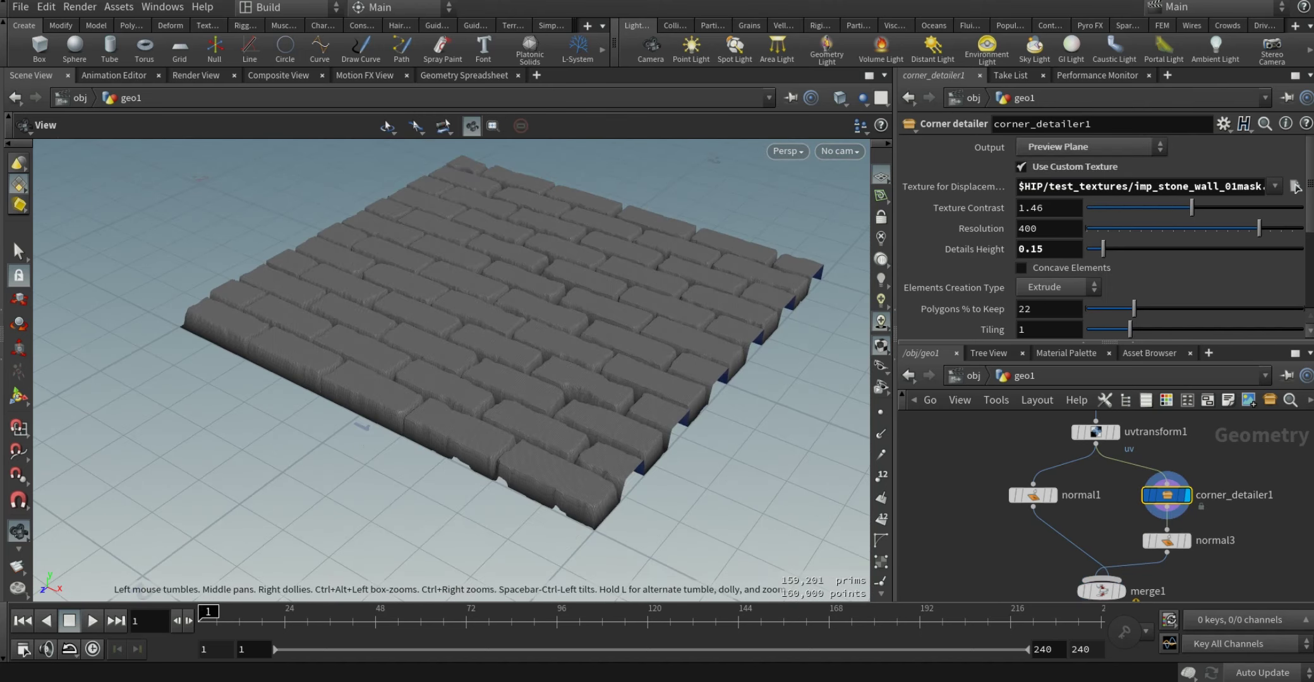
pyautogui.moveTo(452, 370); pyautogui.dragTo(468, 354)
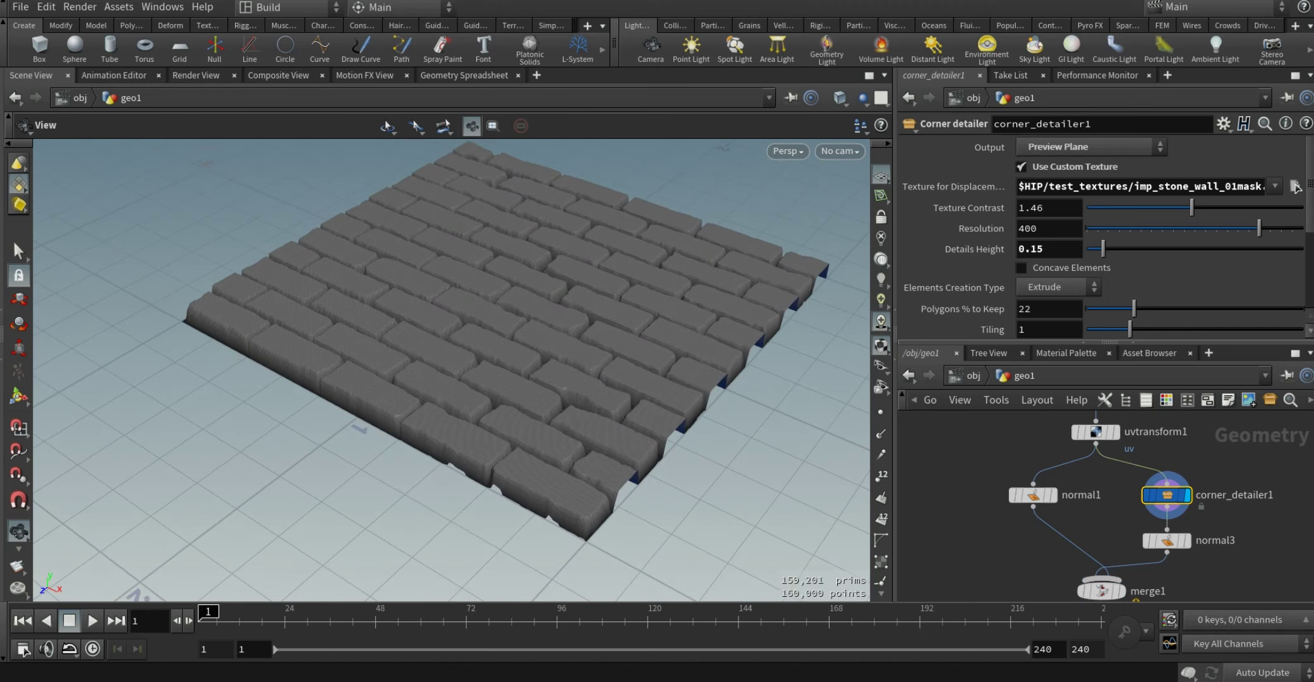
# Try the Polyredused Preview Plane output, then set Output back to Final Mesh
pyautogui.click(1090, 146)
pyautogui.click(1086, 181)
pyautogui.moveTo(442, 316)
pyautogui.mouseDown()
pyautogui.moveTo(461, 379)
pyautogui.moveTo(505, 341)
pyautogui.mouseUp()
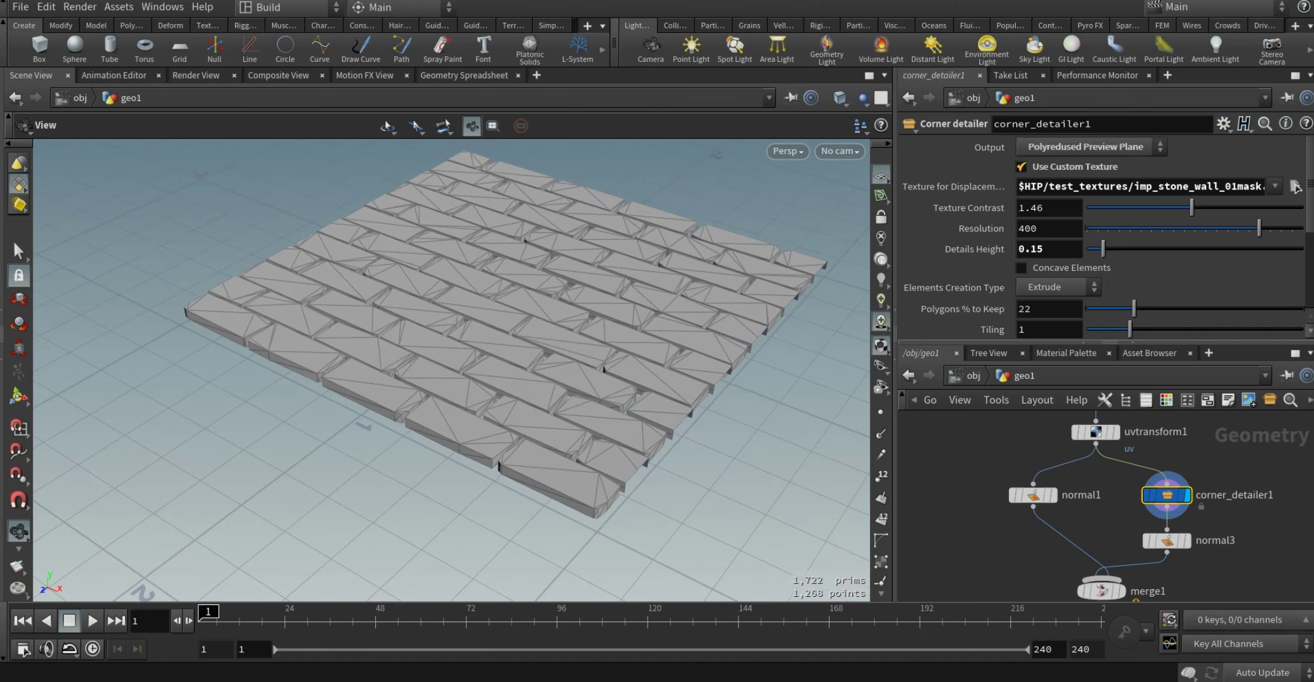
pyautogui.click(1090, 147)
pyautogui.click(1049, 198)
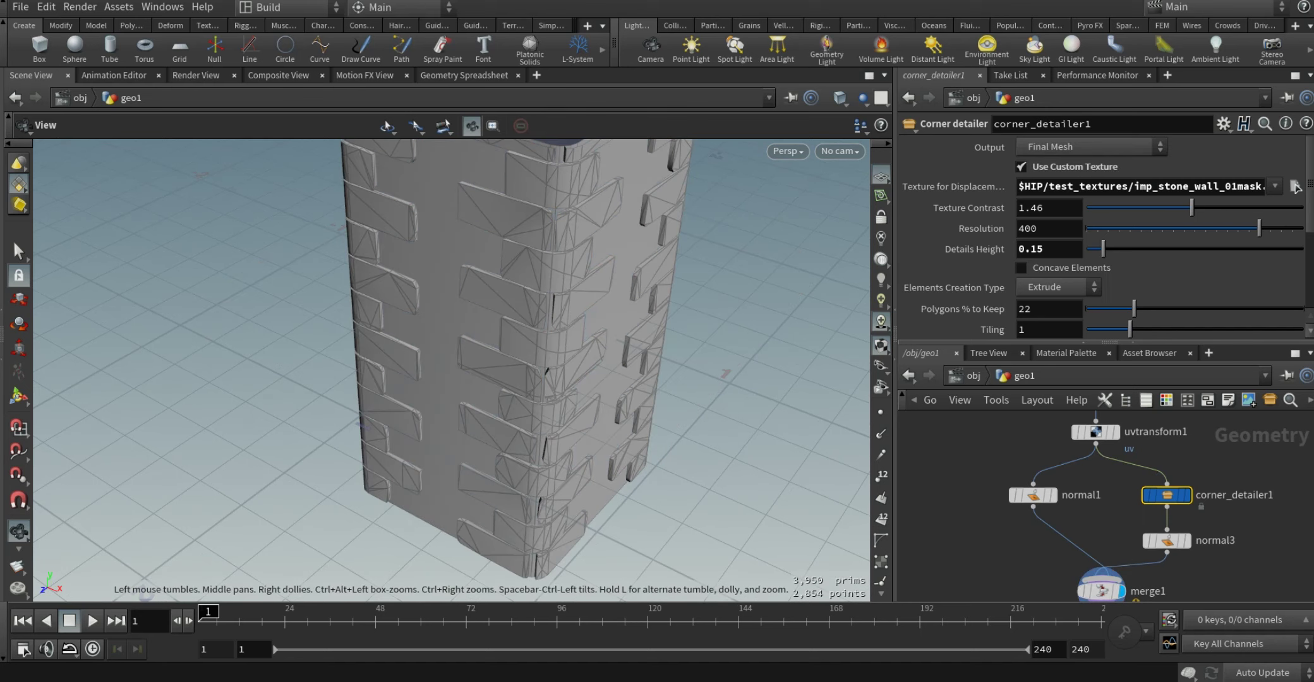
pyautogui.moveTo(443, 328); pyautogui.dragTo(443, 341)
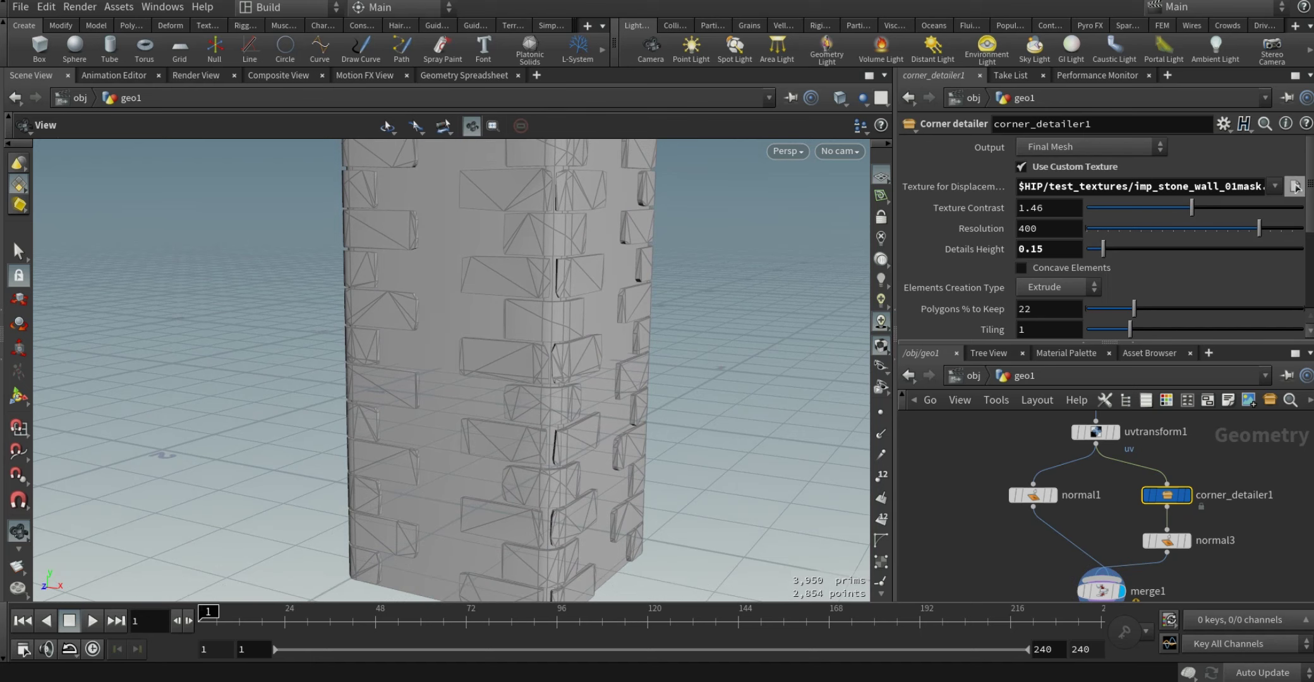
# Replace the Texture for Displacement with mar_wall_tile_02_mask.tga
pyautogui.click(1294, 186)
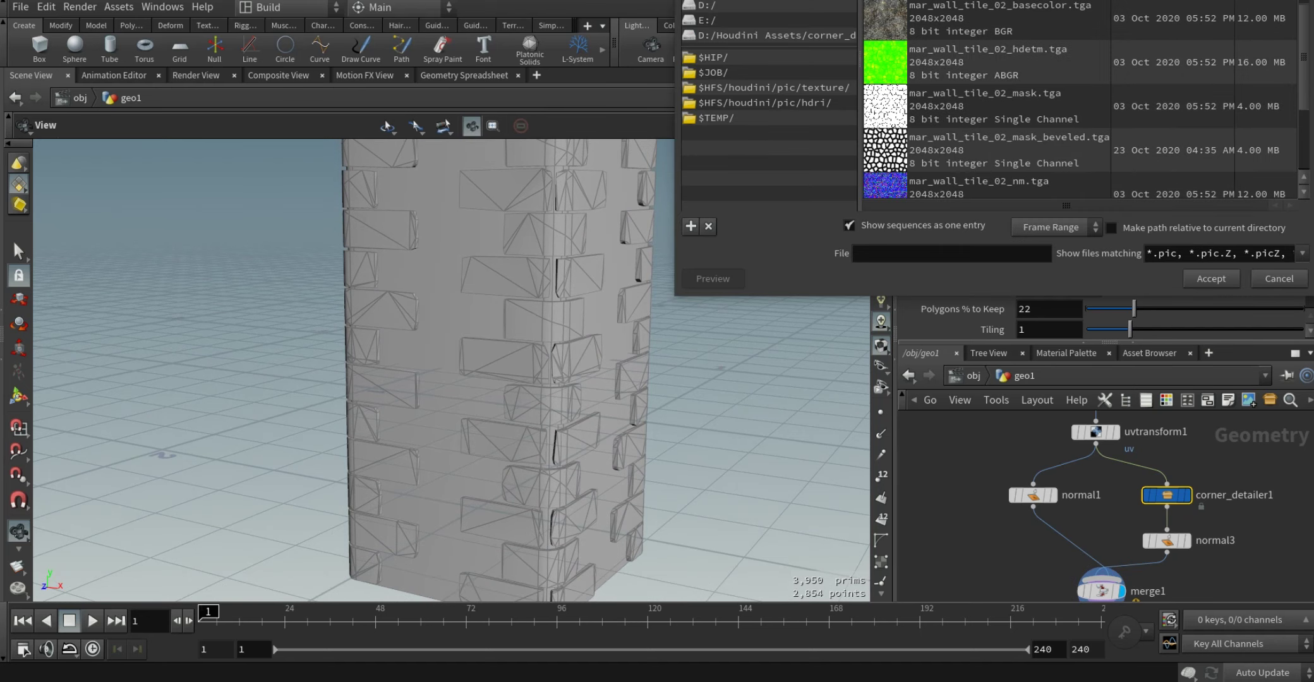
pyautogui.click(985, 105)
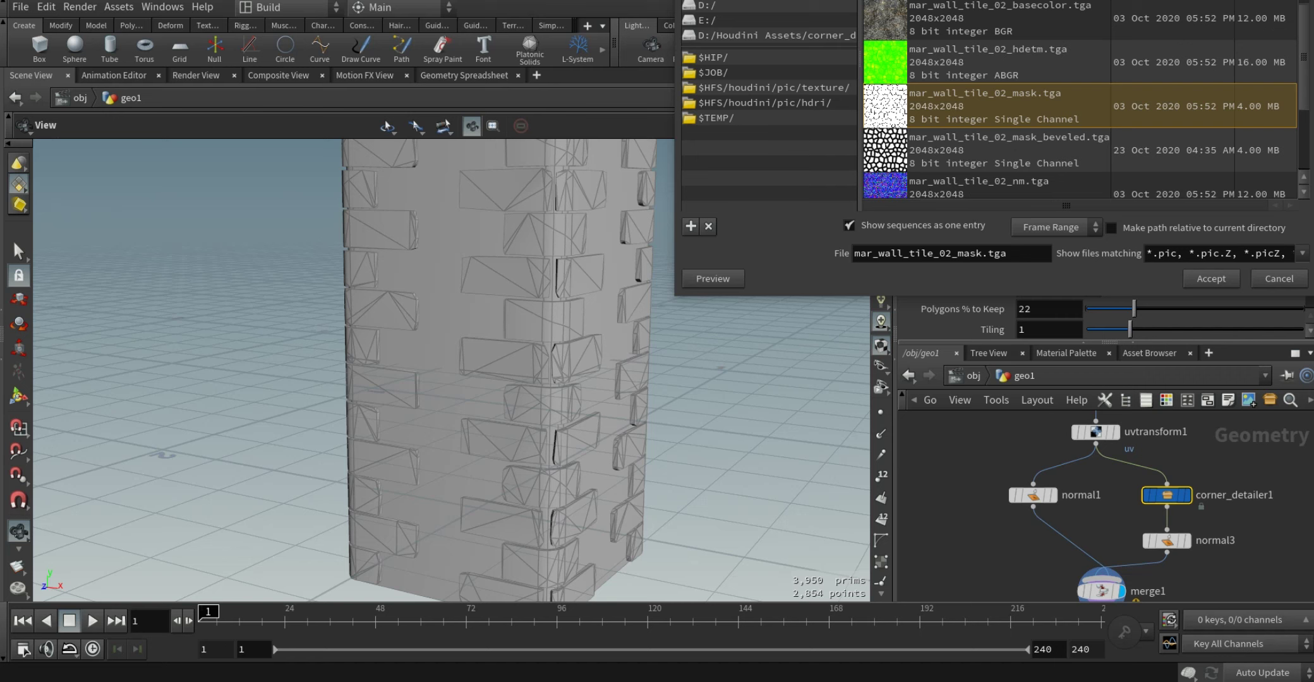
pyautogui.press('Escape')
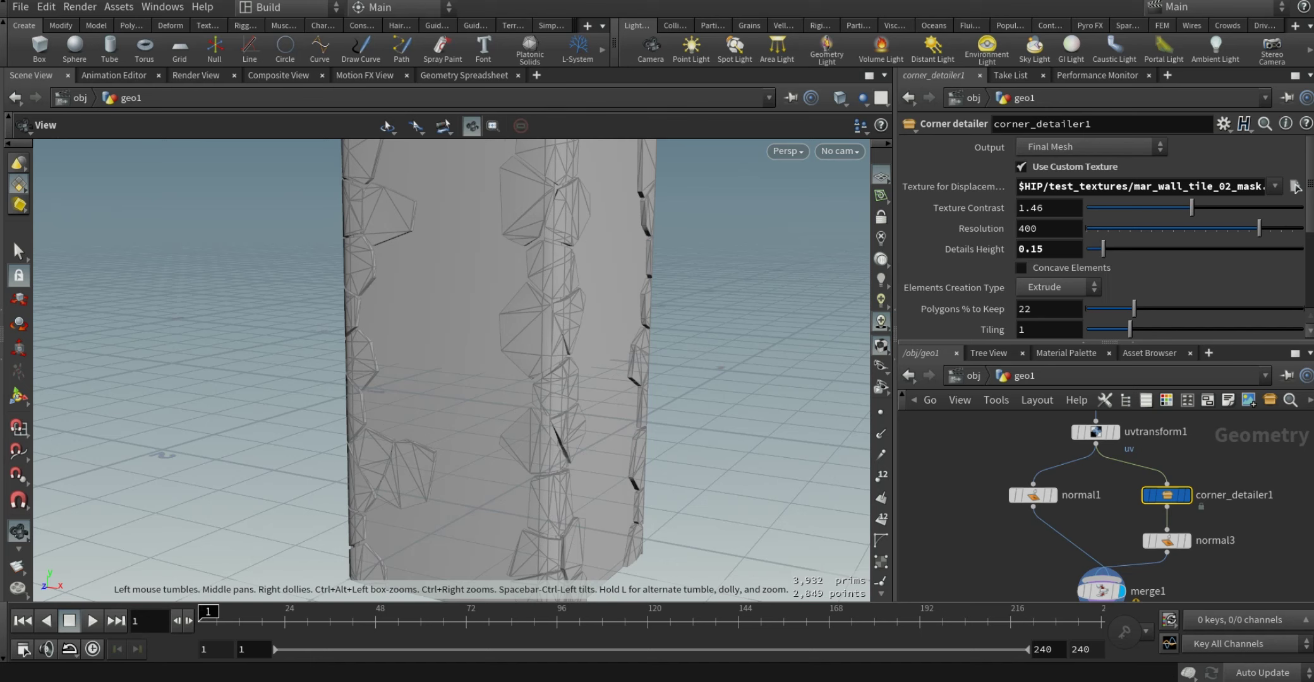
# Check the UV layout, make the stone elements concave, and orbit to face the wall
pyautogui.hotkey('space', '5')
pyautogui.scroll(2, 451, 379)
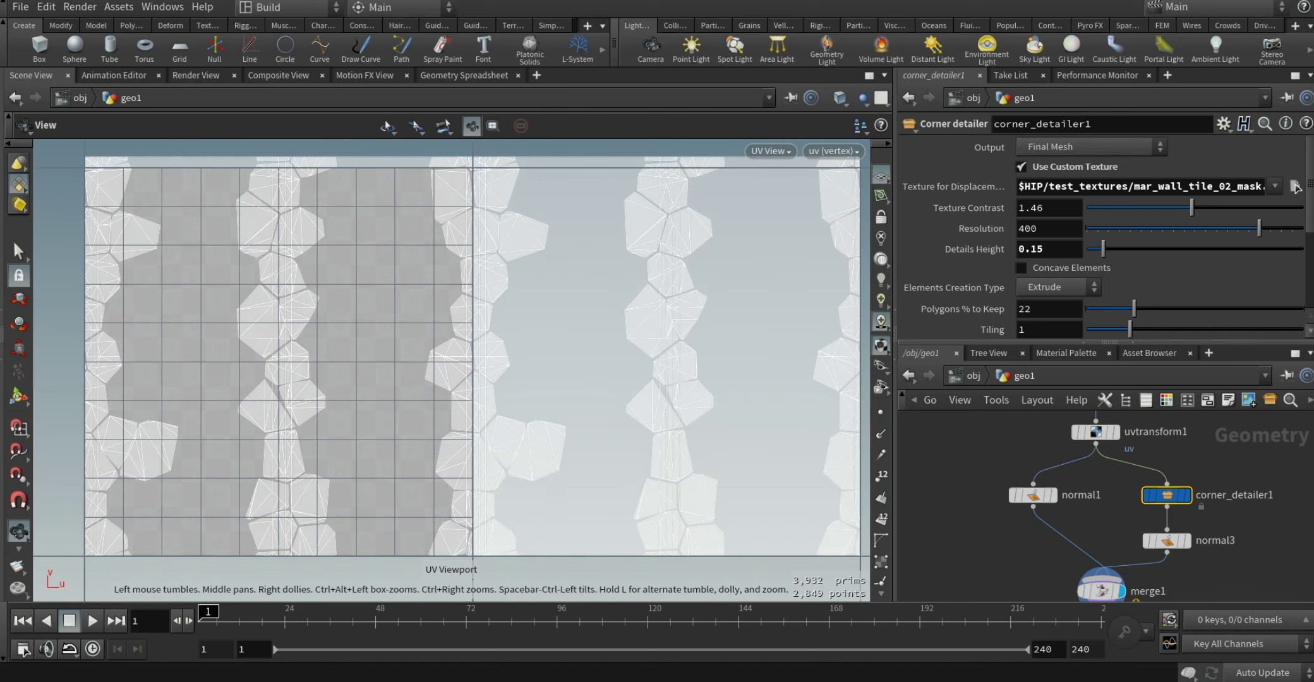
pyautogui.hotkey('space', '1')
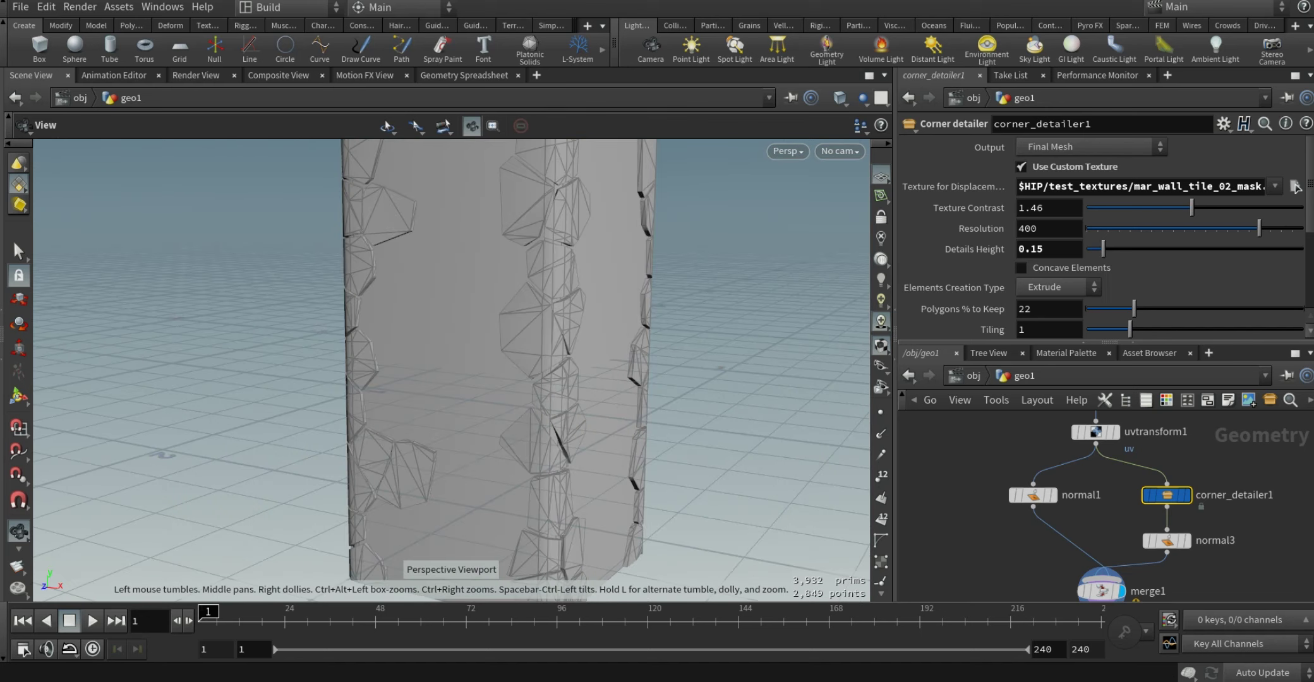
pyautogui.moveTo(569, 367)
pyautogui.mouseDown()
pyautogui.moveTo(549, 367)
pyautogui.moveTo(568, 328)
pyautogui.mouseUp()
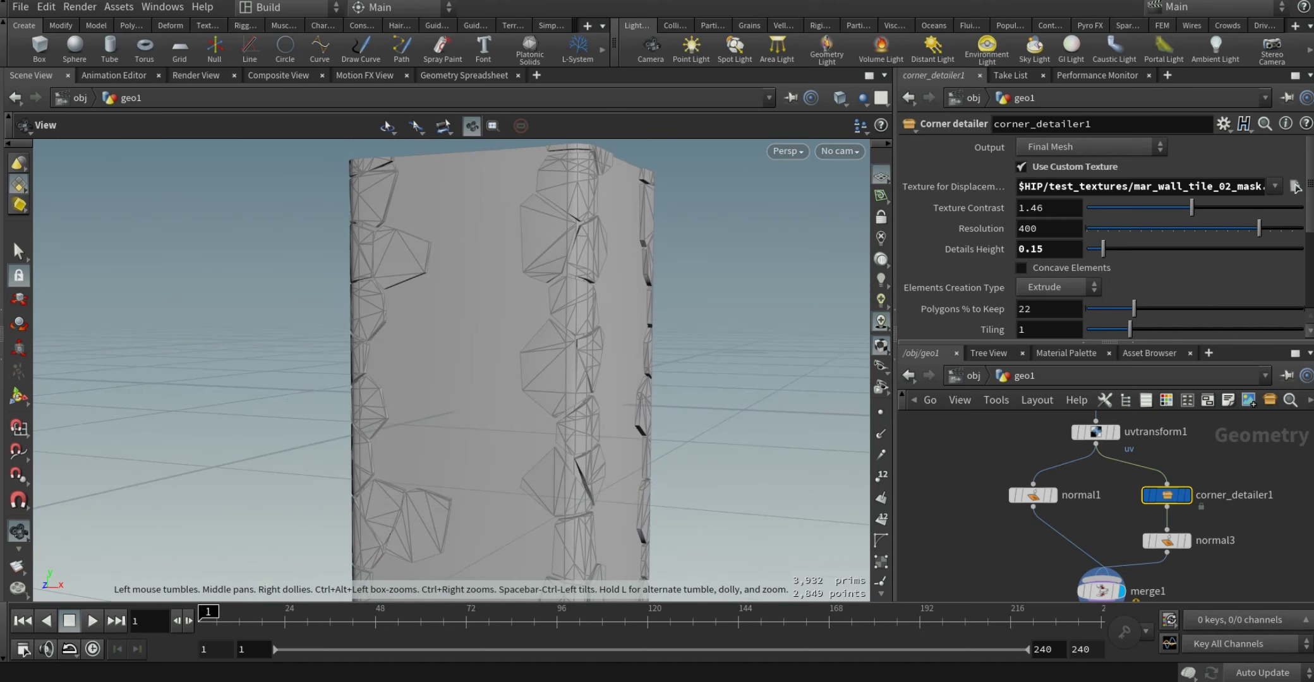
pyautogui.click(1021, 268)
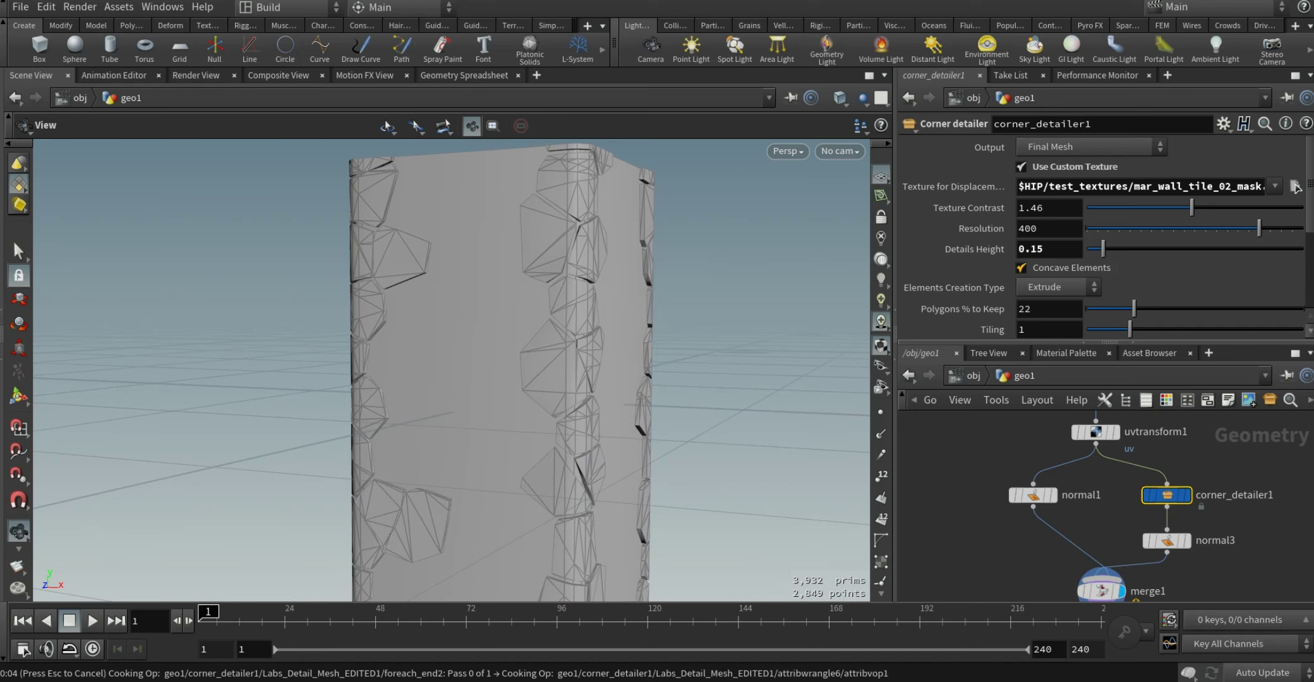
pyautogui.moveTo(505, 379); pyautogui.dragTo(429, 366)
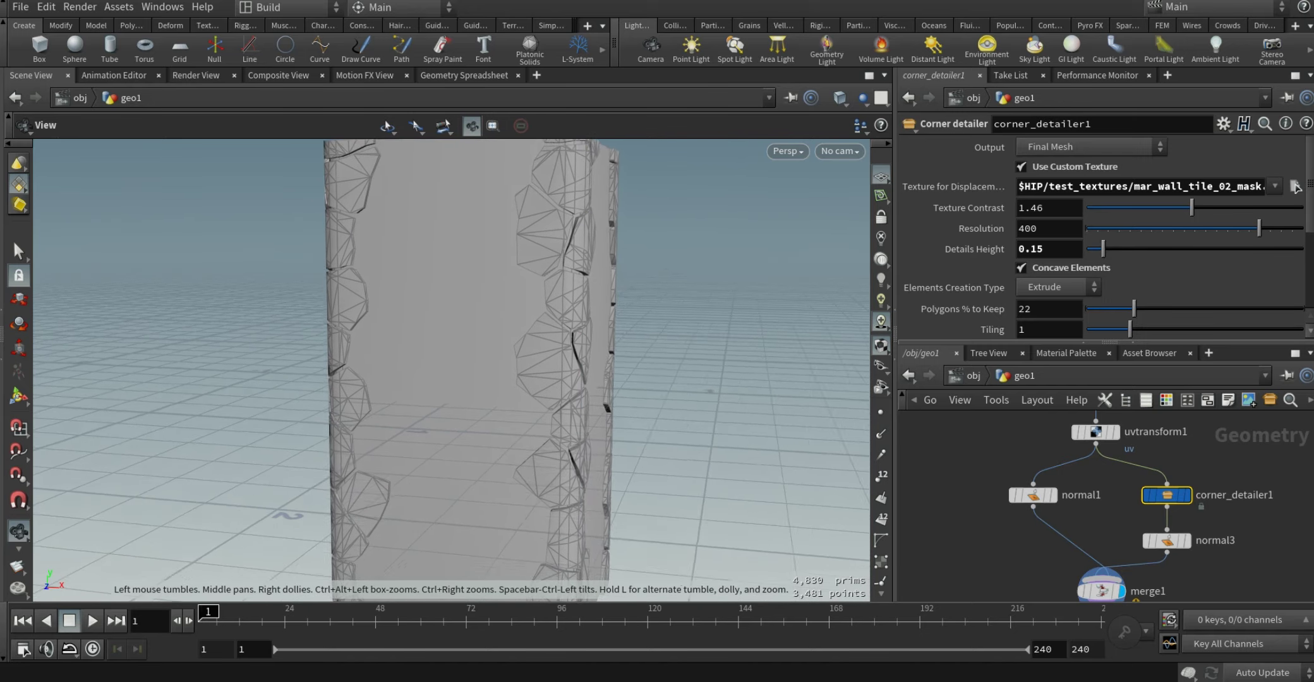
pyautogui.scroll(-1, 954, 226)
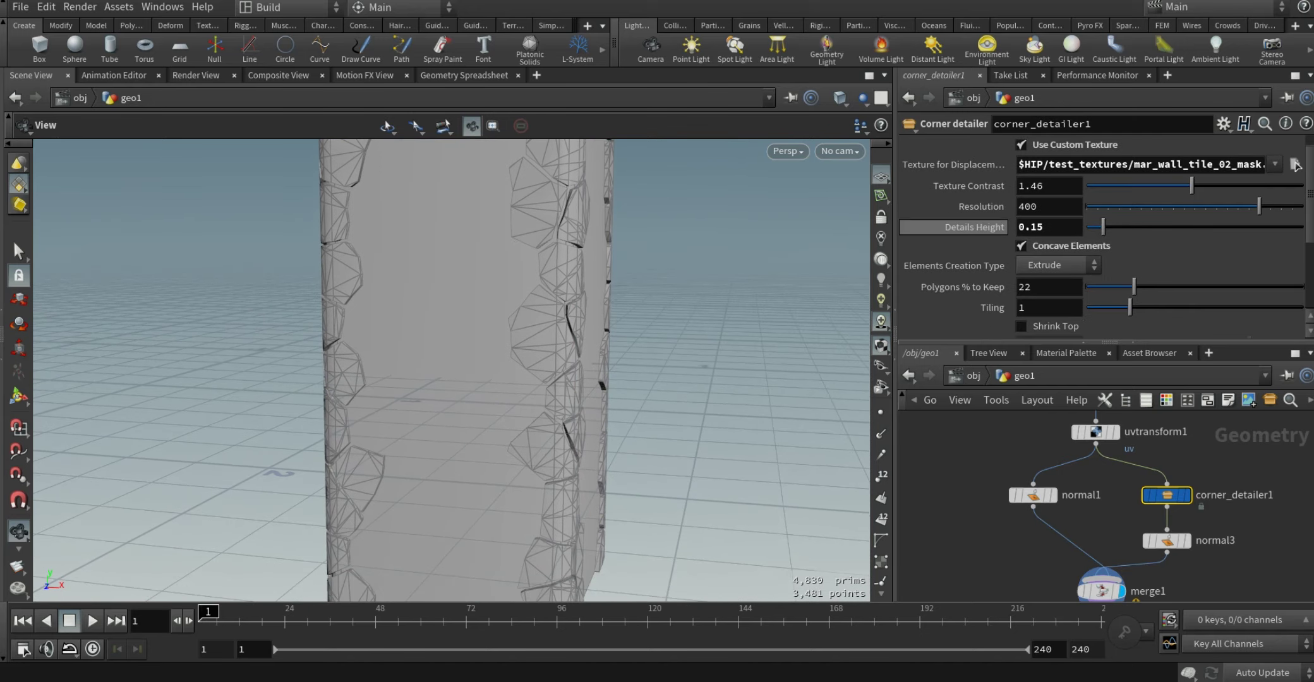
pyautogui.scroll(-1, 954, 226)
# Try Shrinkwrap, then set Elements Creation Type to Extrude and inspect the stones
pyautogui.click(1055, 222)
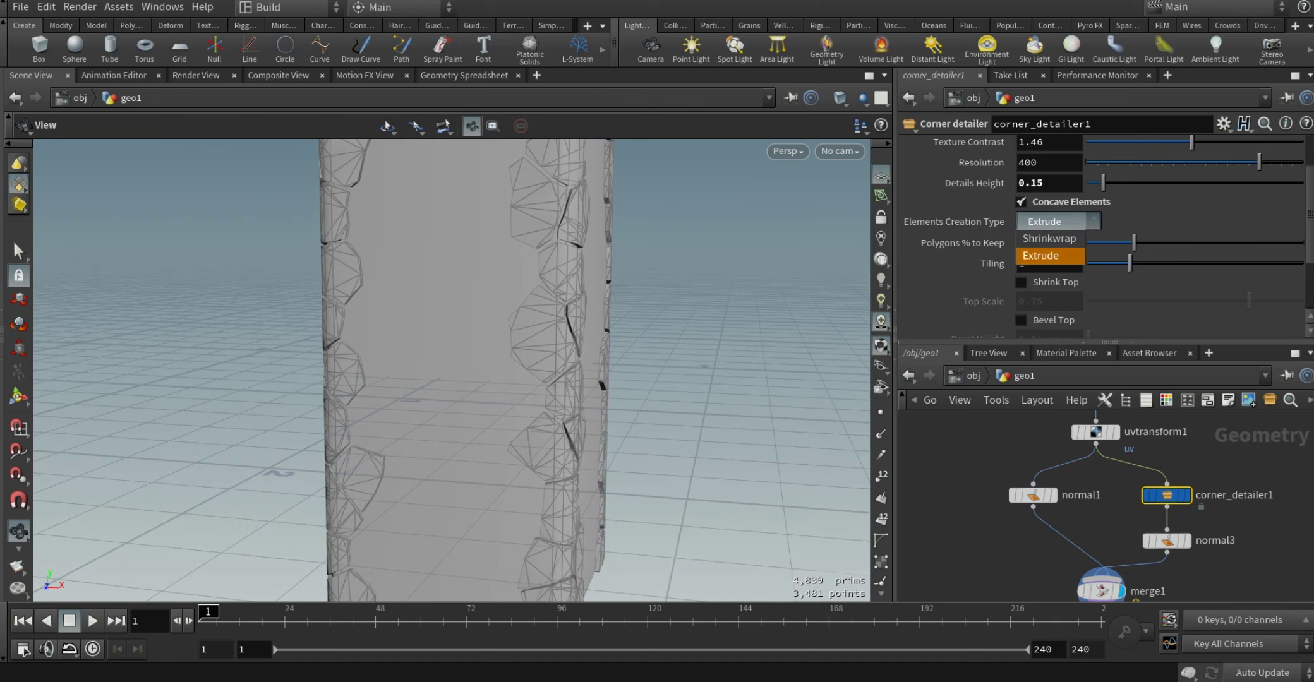
pyautogui.click(1052, 239)
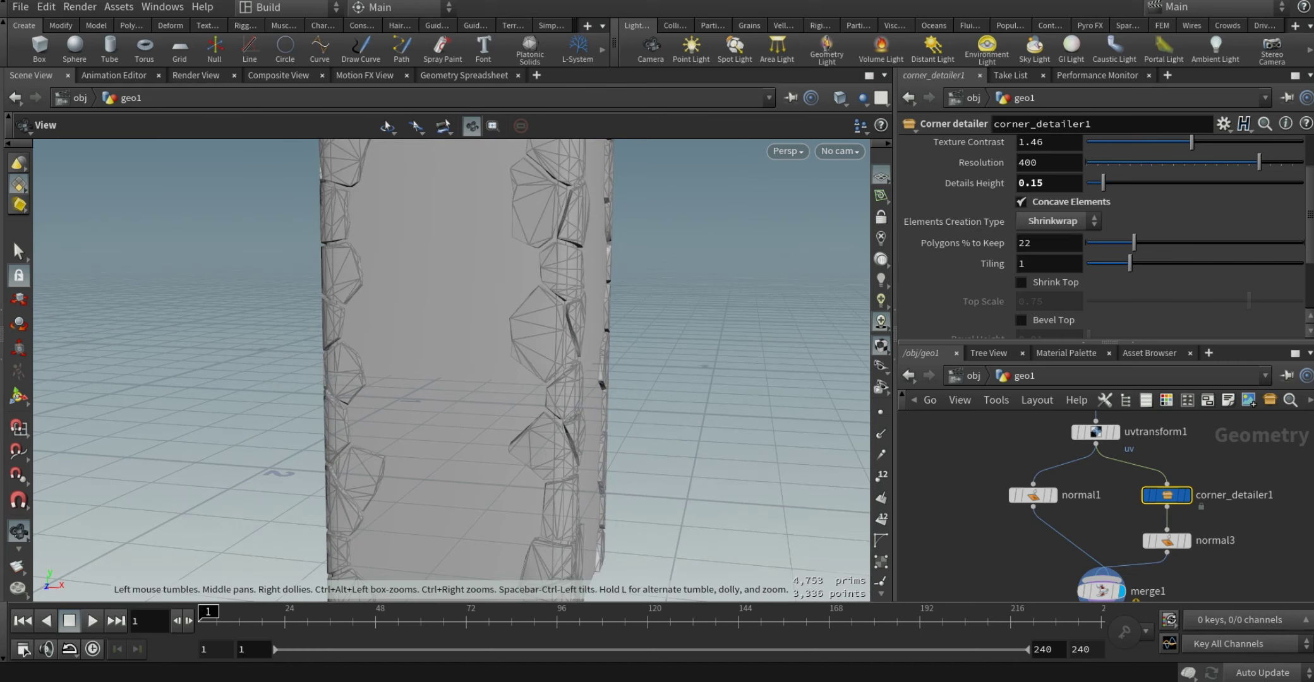
pyautogui.click(1055, 221)
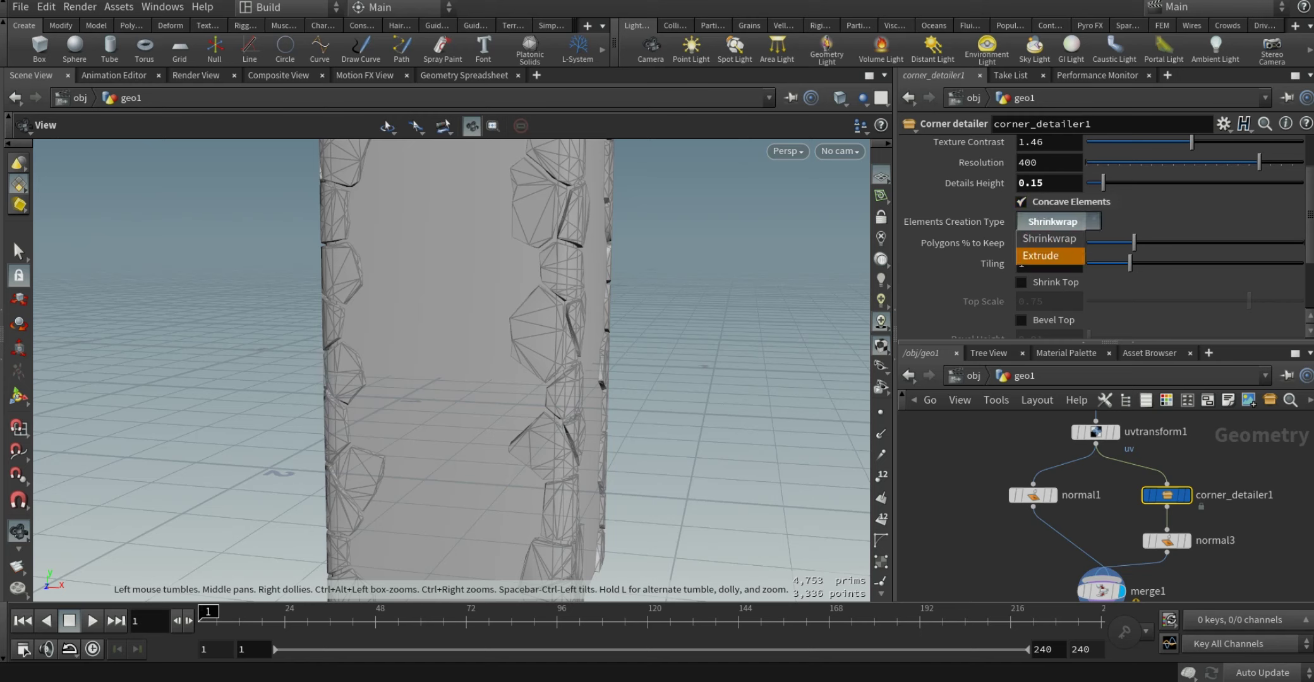
pyautogui.click(1052, 256)
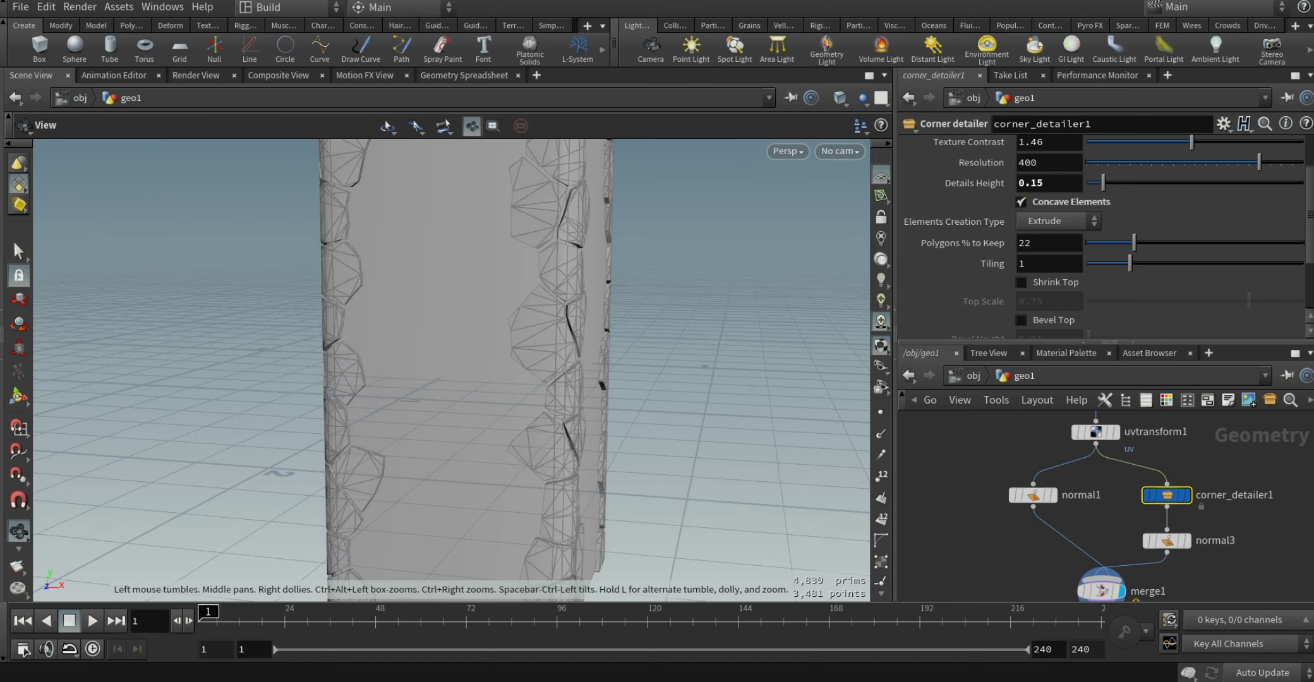
pyautogui.moveTo(442, 366); pyautogui.dragTo(467, 360)
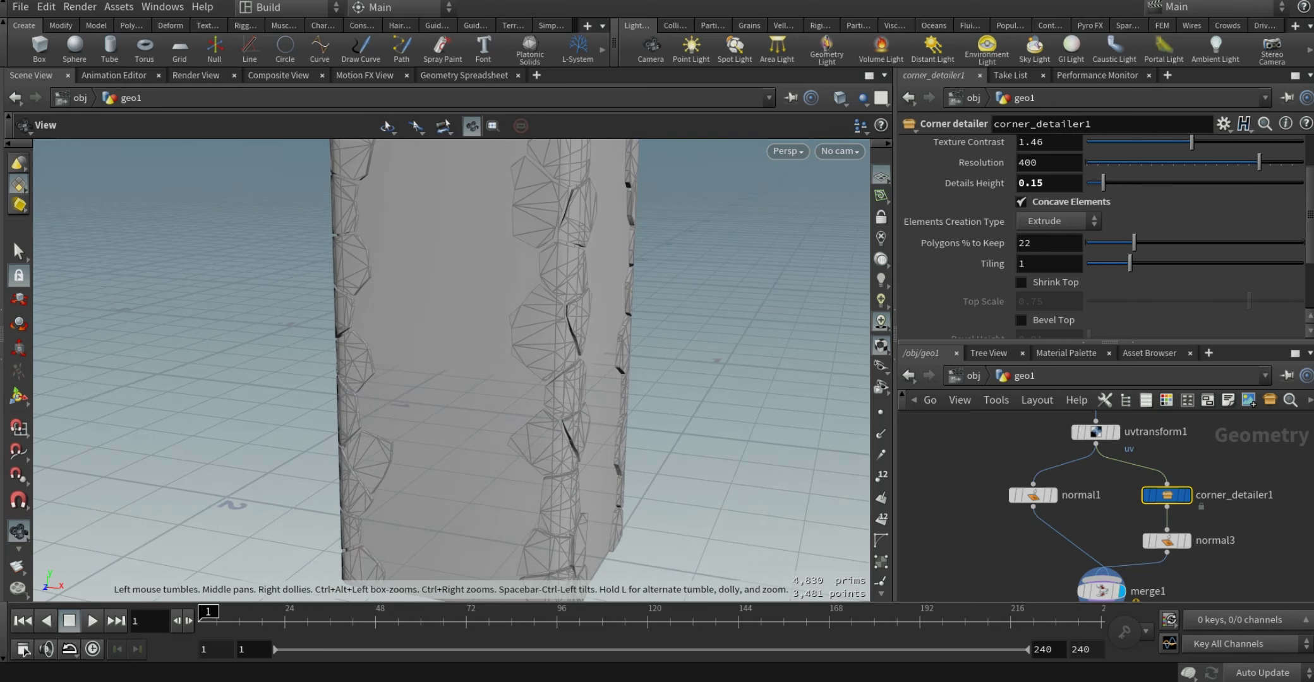
# Change the Corner Detailer's Details Height from 0.15 to 0.2
pyautogui.doubleClick(1036, 182)
pyautogui.write('2')
pyautogui.press('Return')
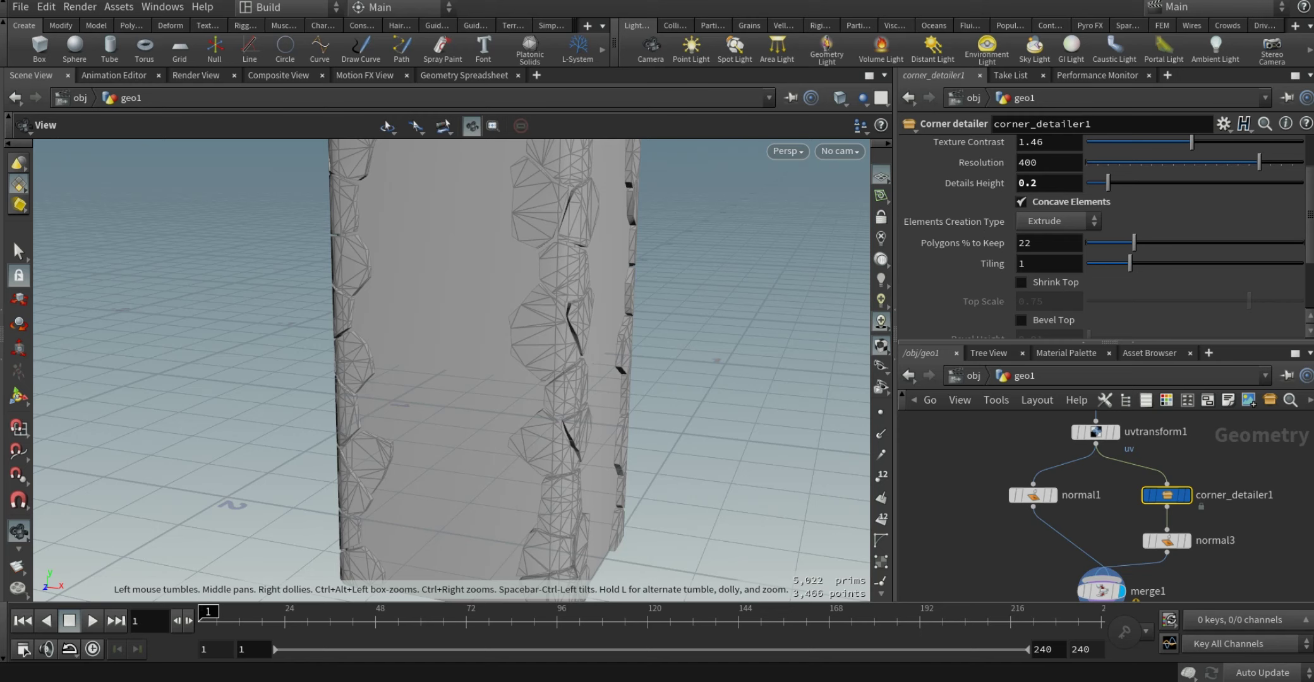
pyautogui.scroll(-2, 954, 247)
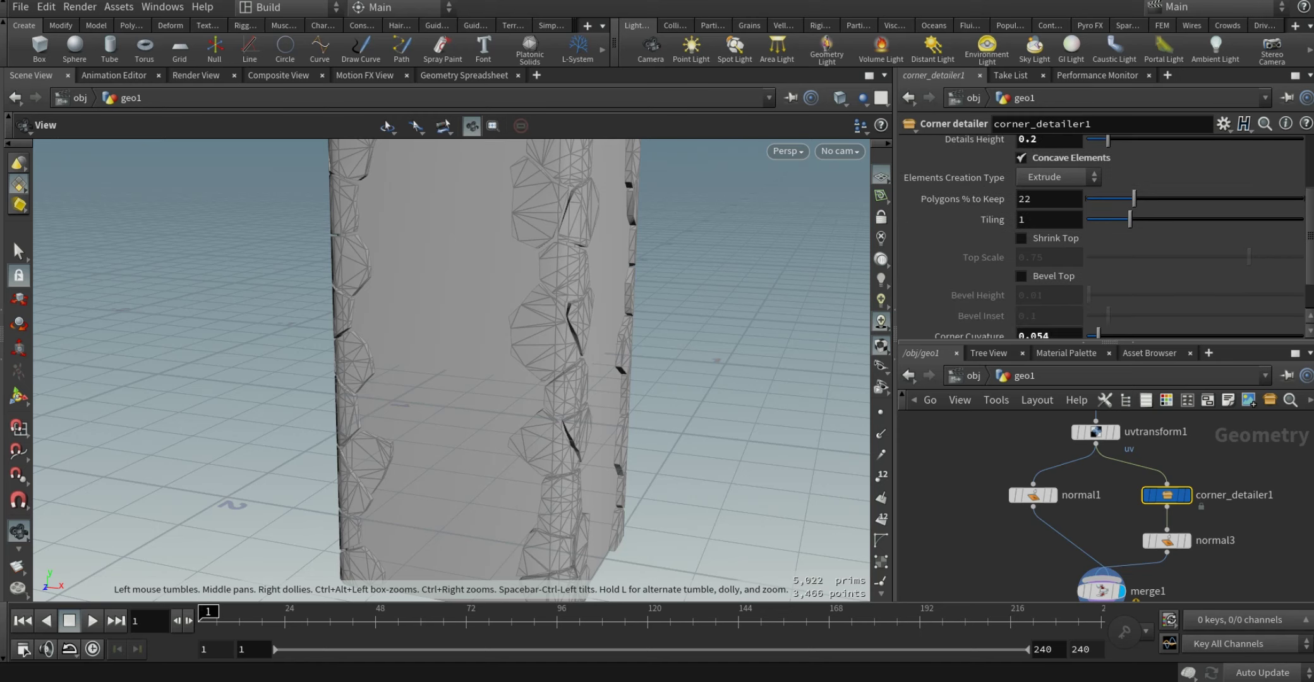
# Toggle Shrink Top on and back off, then enable Bevel Top
pyautogui.scroll(-2, 954, 247)
pyautogui.click(1021, 194)
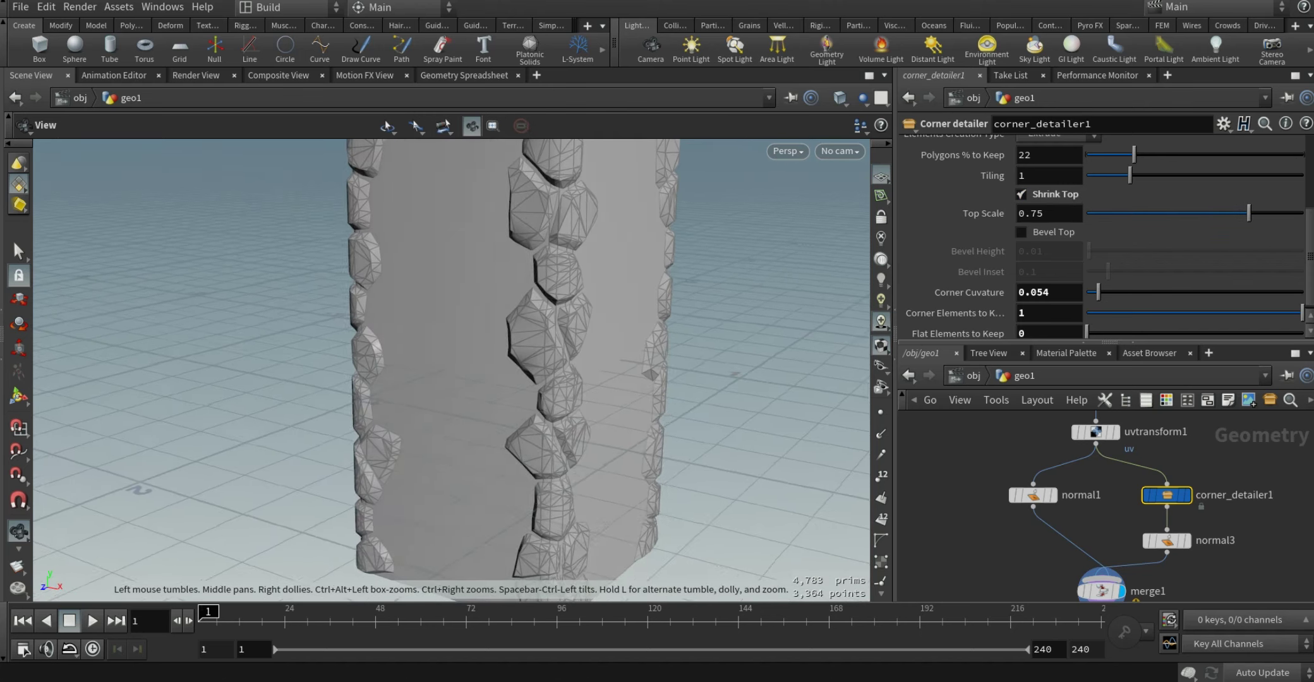
pyautogui.click(1020, 194)
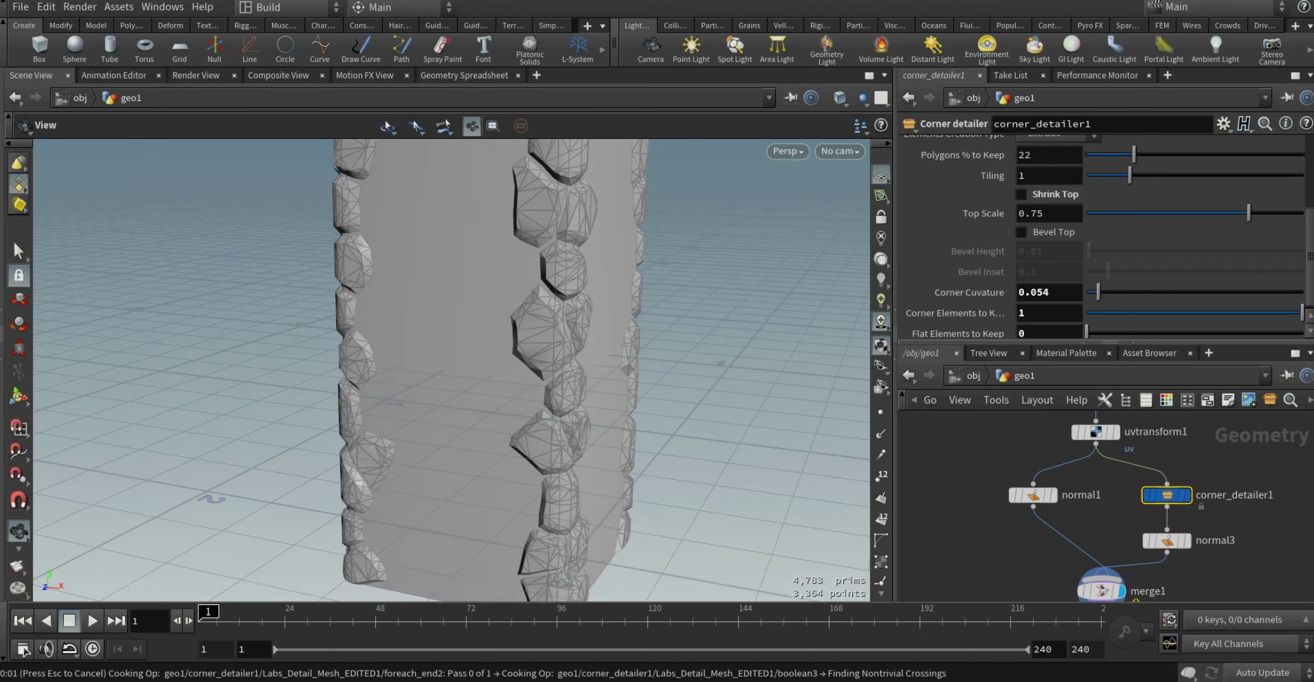
pyautogui.click(1021, 232)
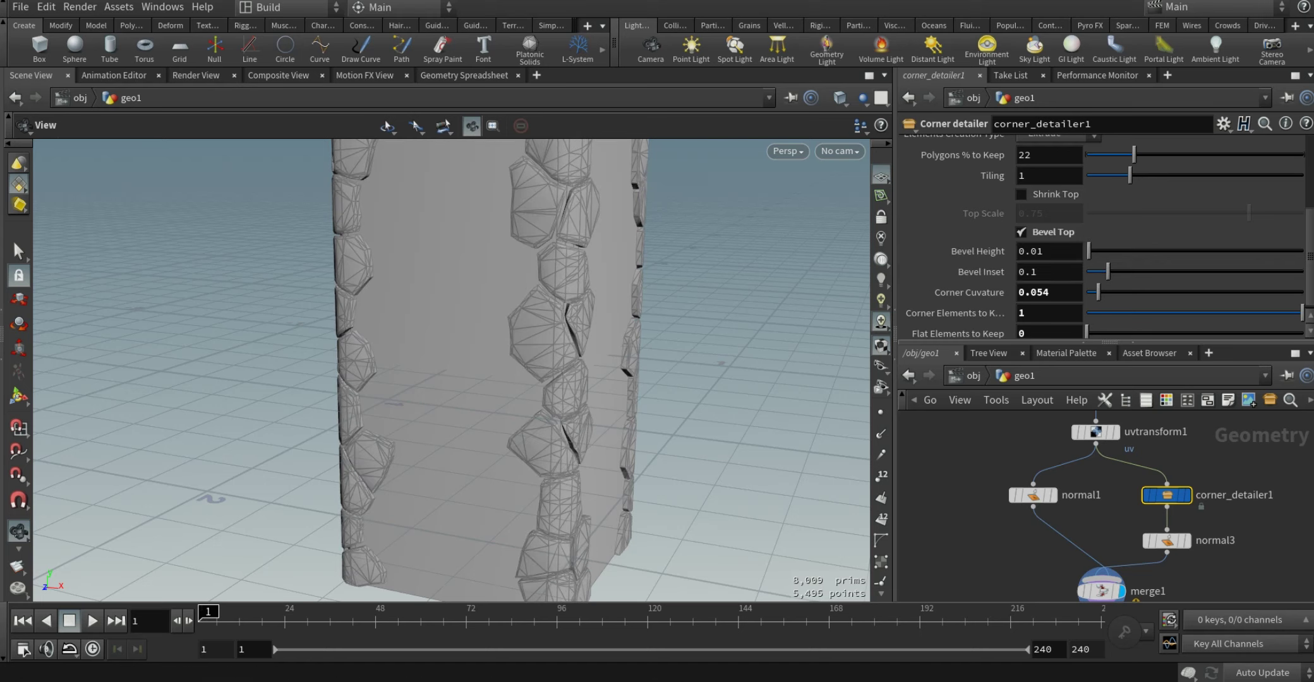
# Zoom in on the stones and set Bevel Height to 0.025
pyautogui.keyDown('alt'); pyautogui.moveTo(442, 379); pyautogui.dragTo(442, 316); pyautogui.keyUp('alt')
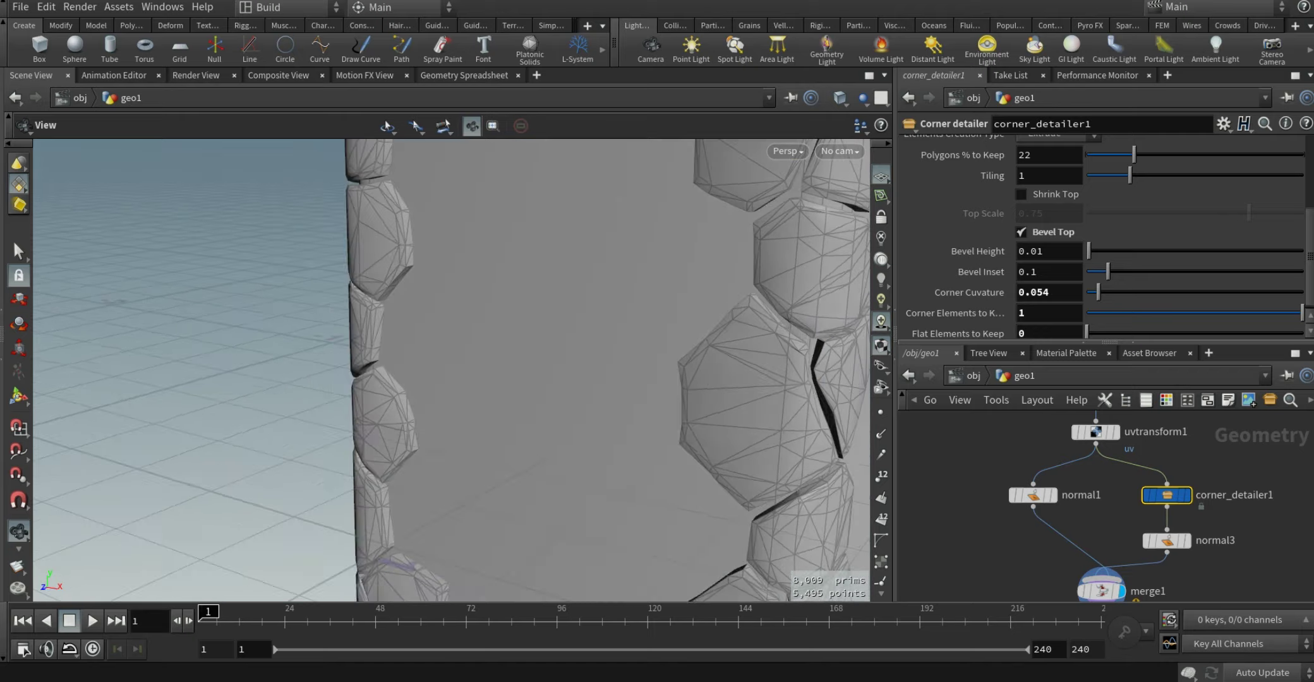
pyautogui.keyDown('alt'); pyautogui.moveTo(442, 379); pyautogui.dragTo(379, 379); pyautogui.keyUp('alt')
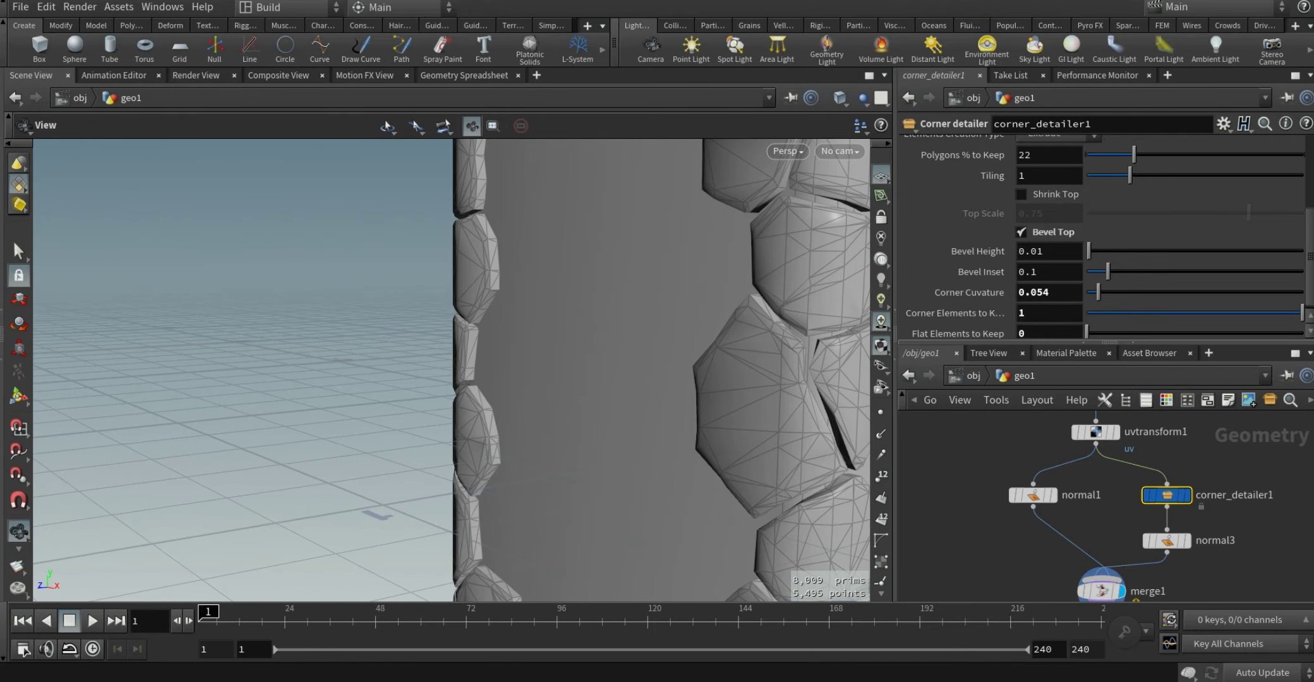
pyautogui.click(1043, 251)
pyautogui.moveTo(1043, 251); pyautogui.dragTo(1038, 250)
pyautogui.write('25')
pyautogui.press('Return')
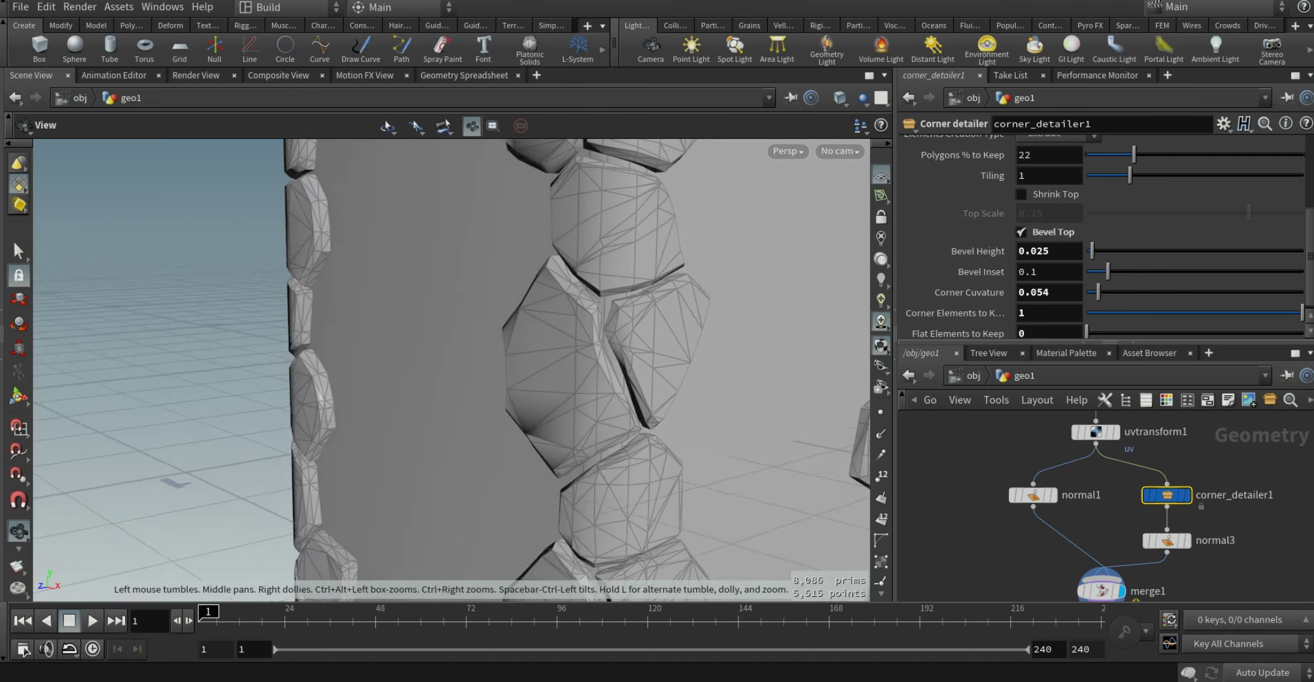
# Set Bevel Inset to 0.2, then turn Bevel Top off
pyautogui.click(1048, 272)
pyautogui.doubleClick(1034, 272)
pyautogui.write('2')
pyautogui.press('Return')
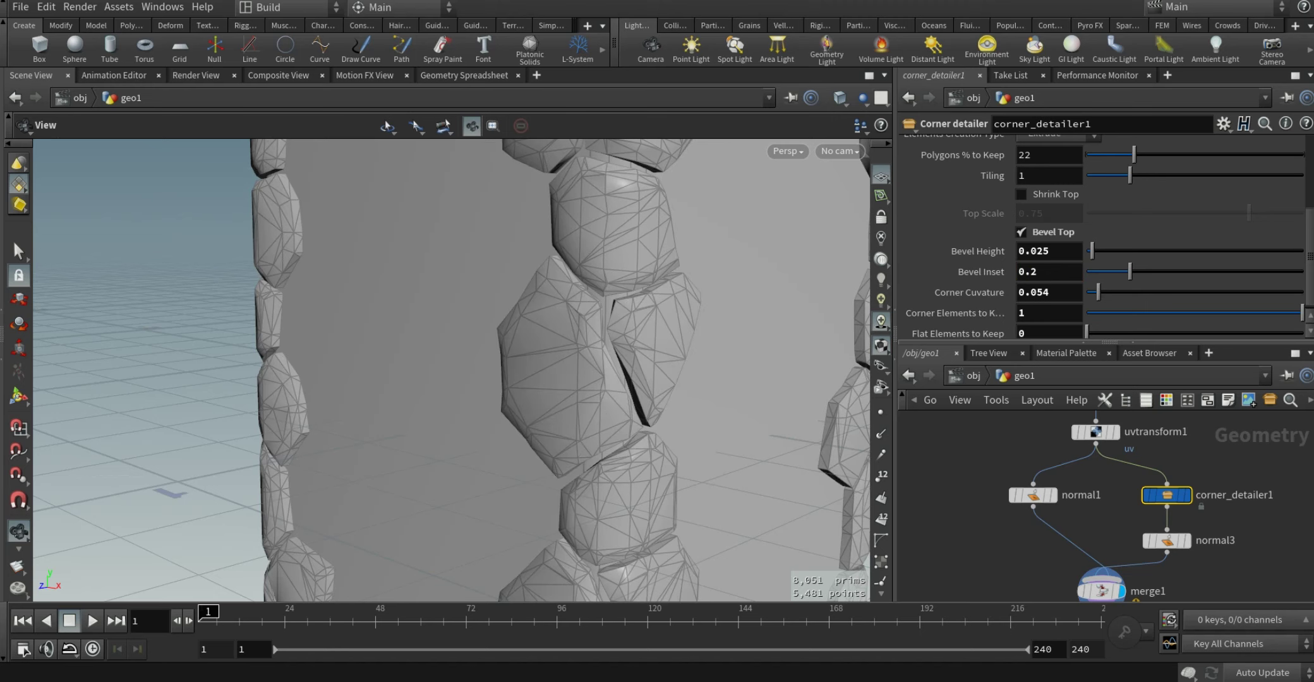
pyautogui.click(1021, 232)
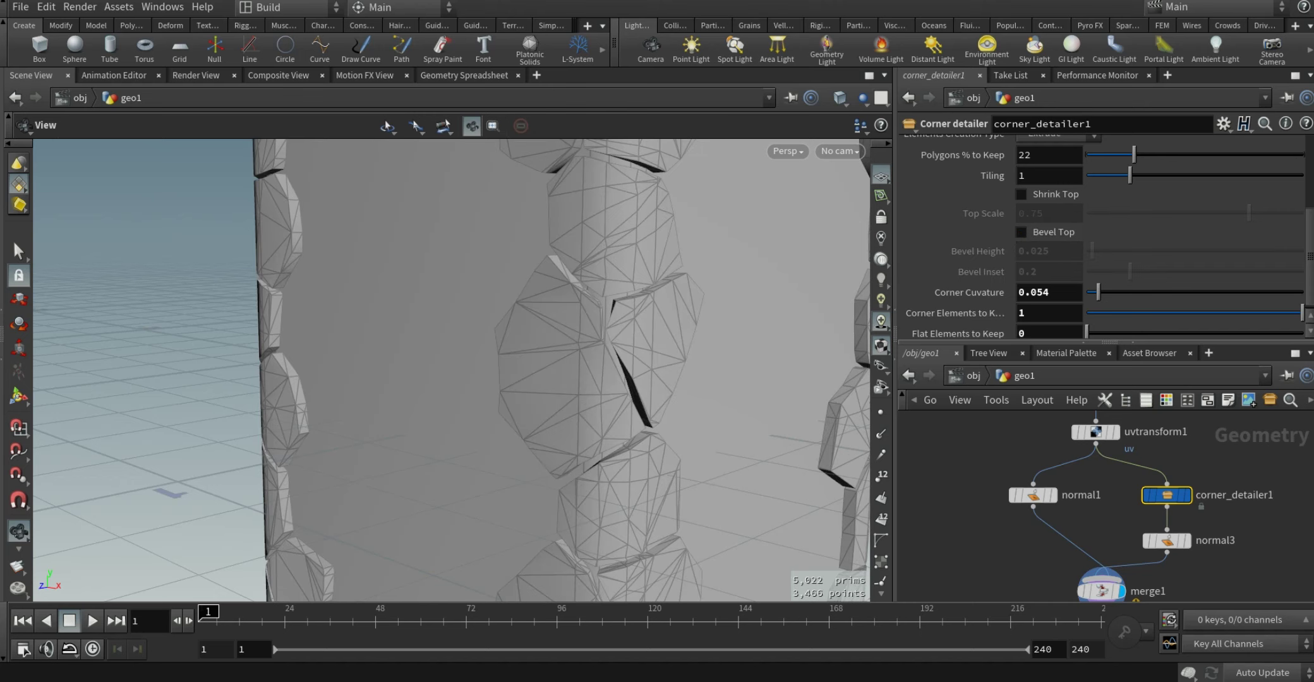
# Enable Shrink Top with Top Scale 0.85, re-enable Bevel Top, and inspect the pillar
pyautogui.click(1021, 194)
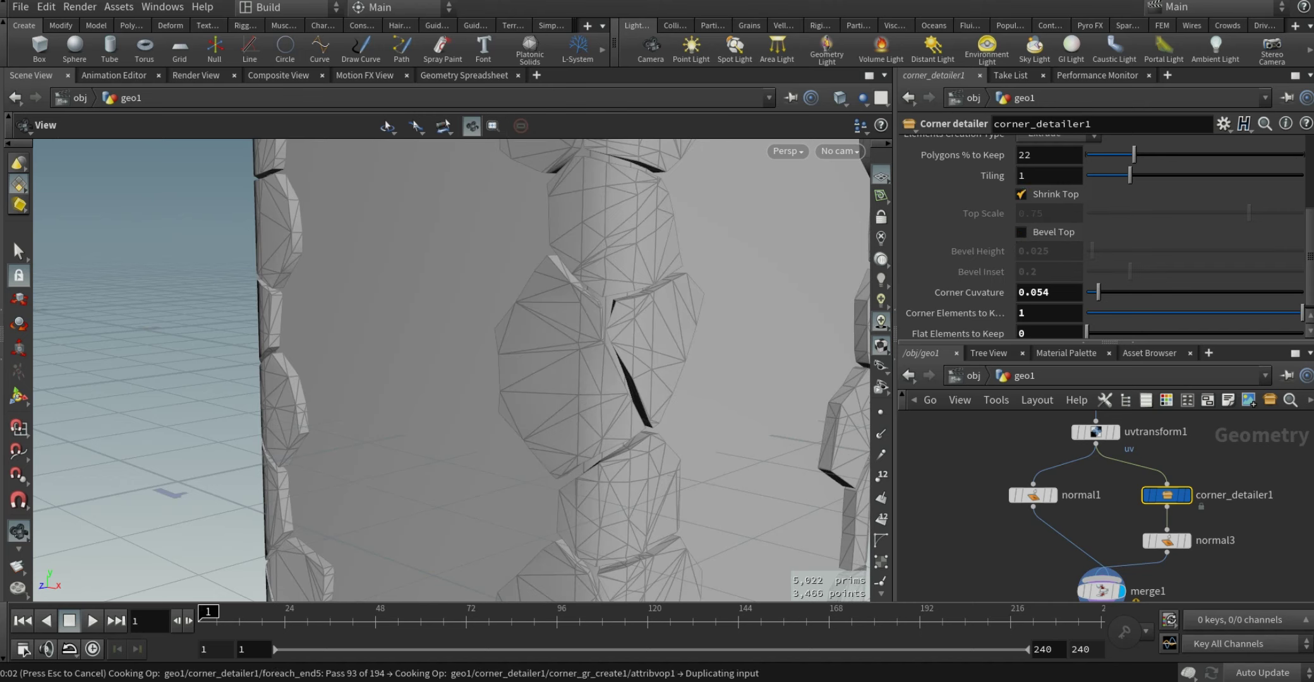
pyautogui.doubleClick(1040, 214)
pyautogui.write('85')
pyautogui.press('Return')
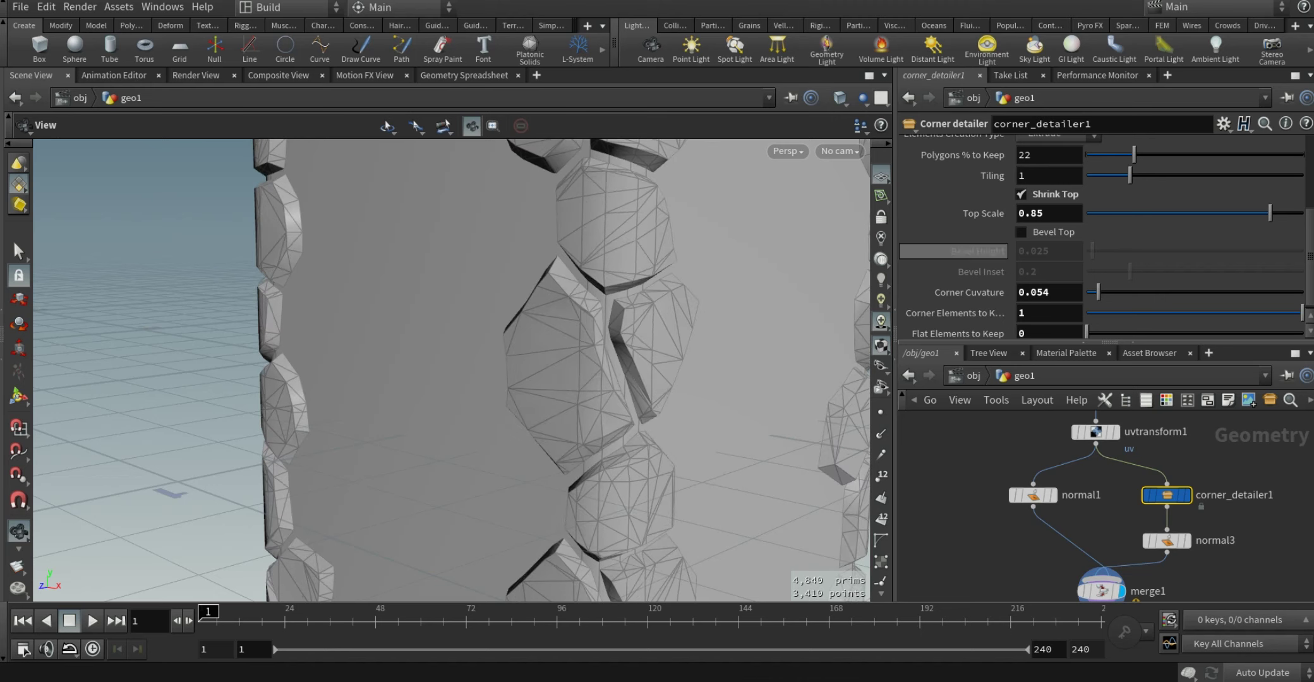
pyautogui.click(1022, 232)
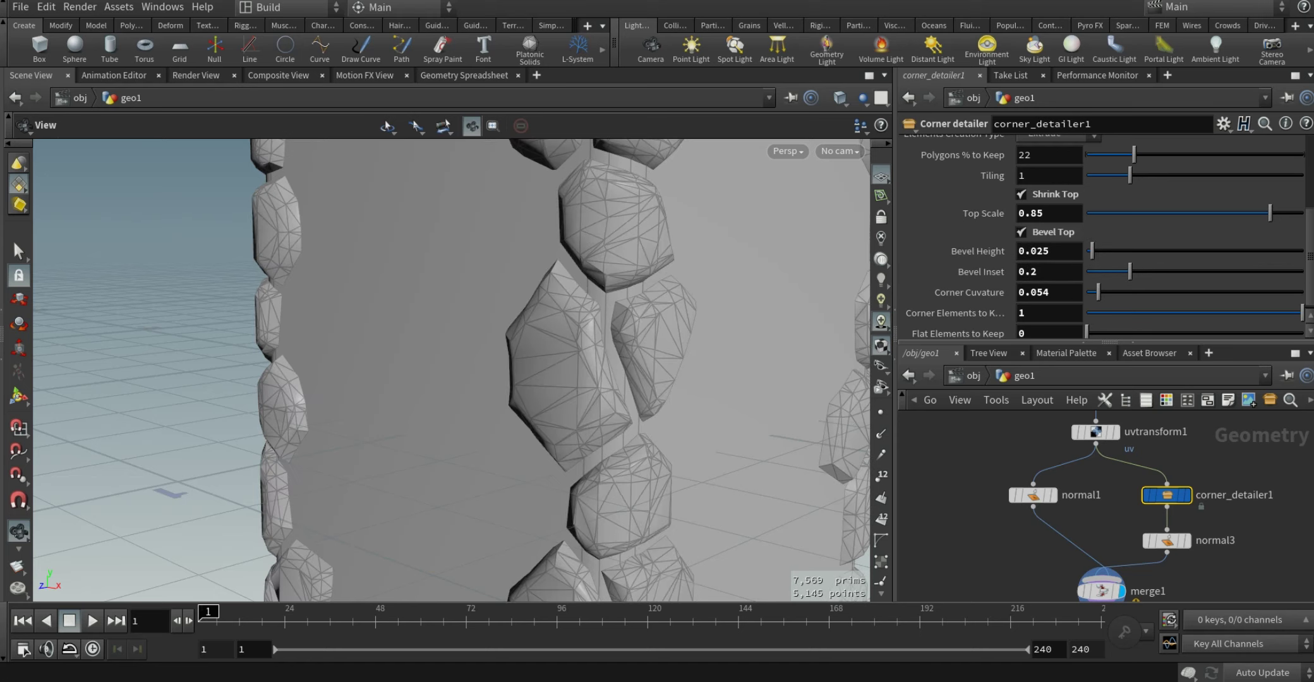
pyautogui.moveTo(379, 379); pyautogui.dragTo(537, 391)
pyautogui.moveTo(442, 379)
pyautogui.mouseDown()
pyautogui.moveTo(594, 379)
pyautogui.moveTo(518, 379)
pyautogui.mouseUp()
pyautogui.hotkey('space', '5')
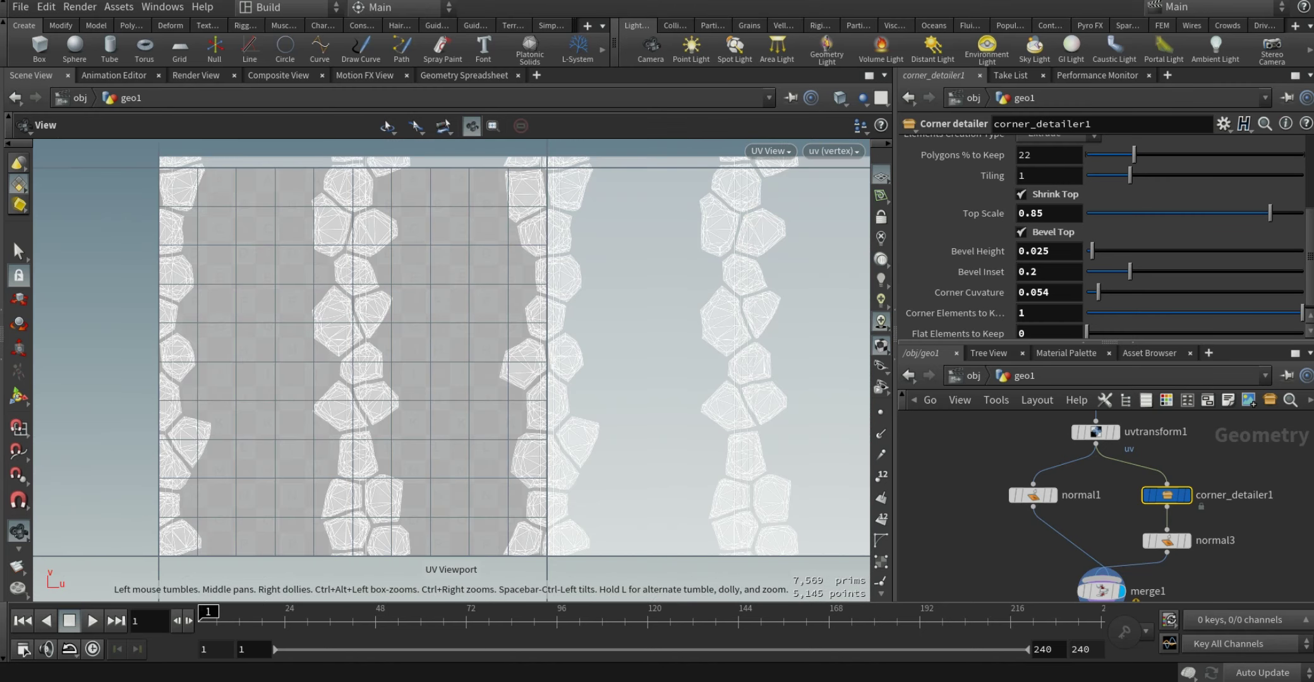
pyautogui.scroll(5, 452, 369)
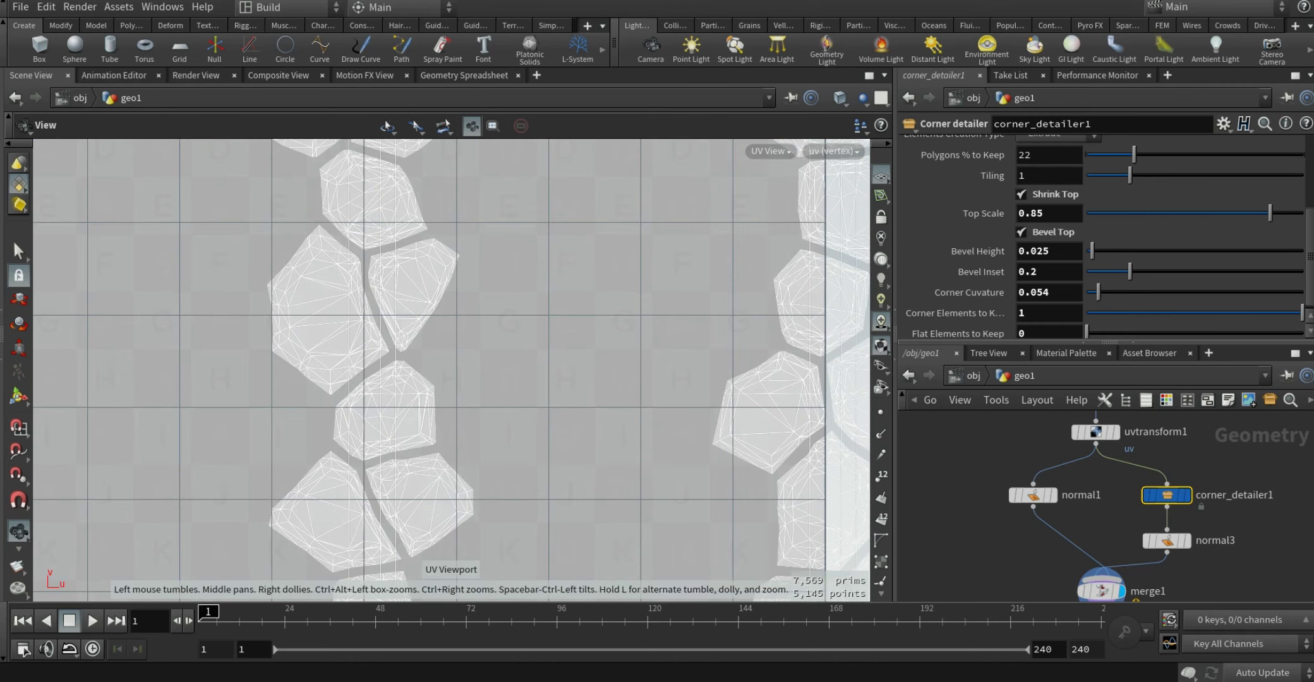
pyautogui.scroll(-3, 452, 370)
pyautogui.hotkey('space', '1')
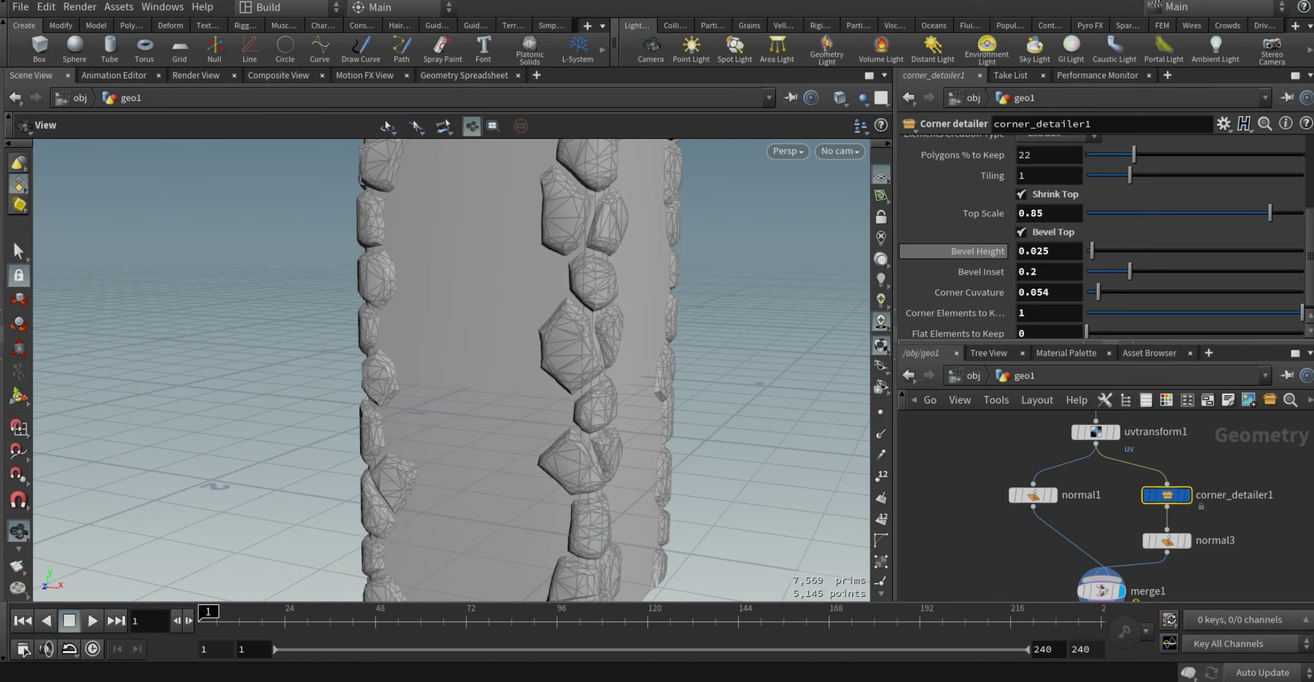
pyautogui.scroll(-1, 954, 249)
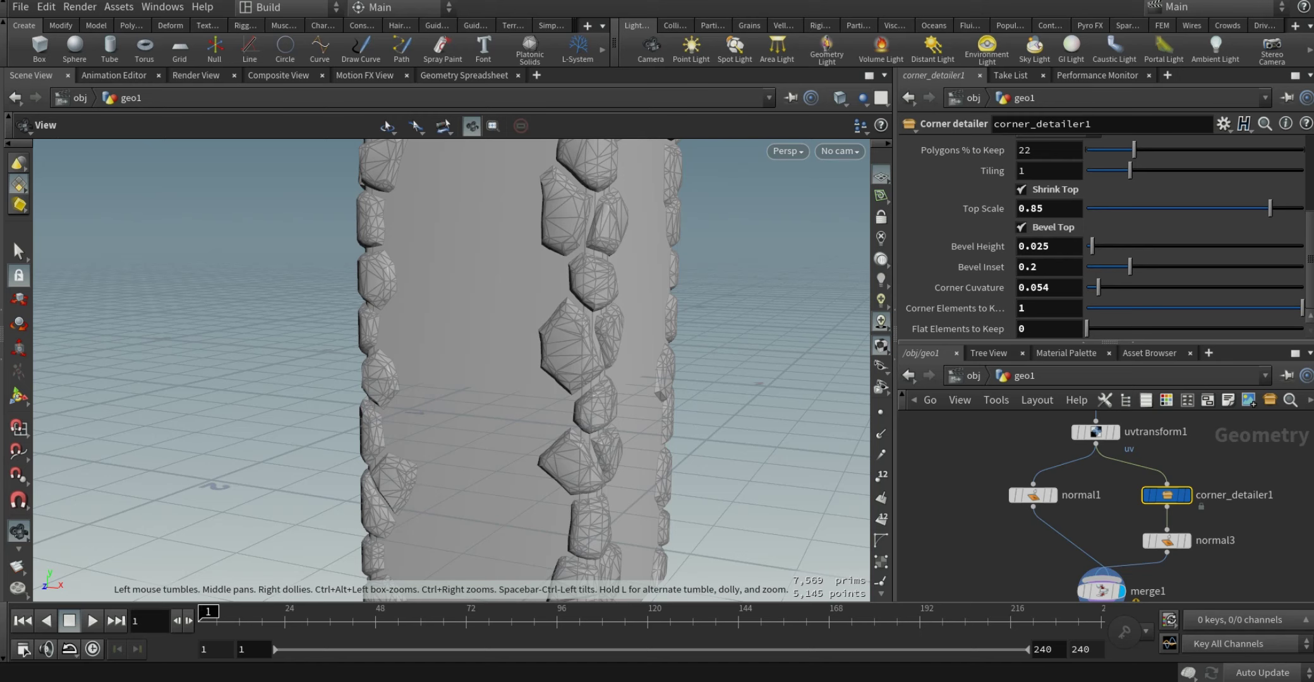
pyautogui.moveTo(1301, 308)
pyautogui.mouseDown()
pyautogui.moveTo(1182, 308)
pyautogui.moveTo(1302, 308)
pyautogui.mouseUp()
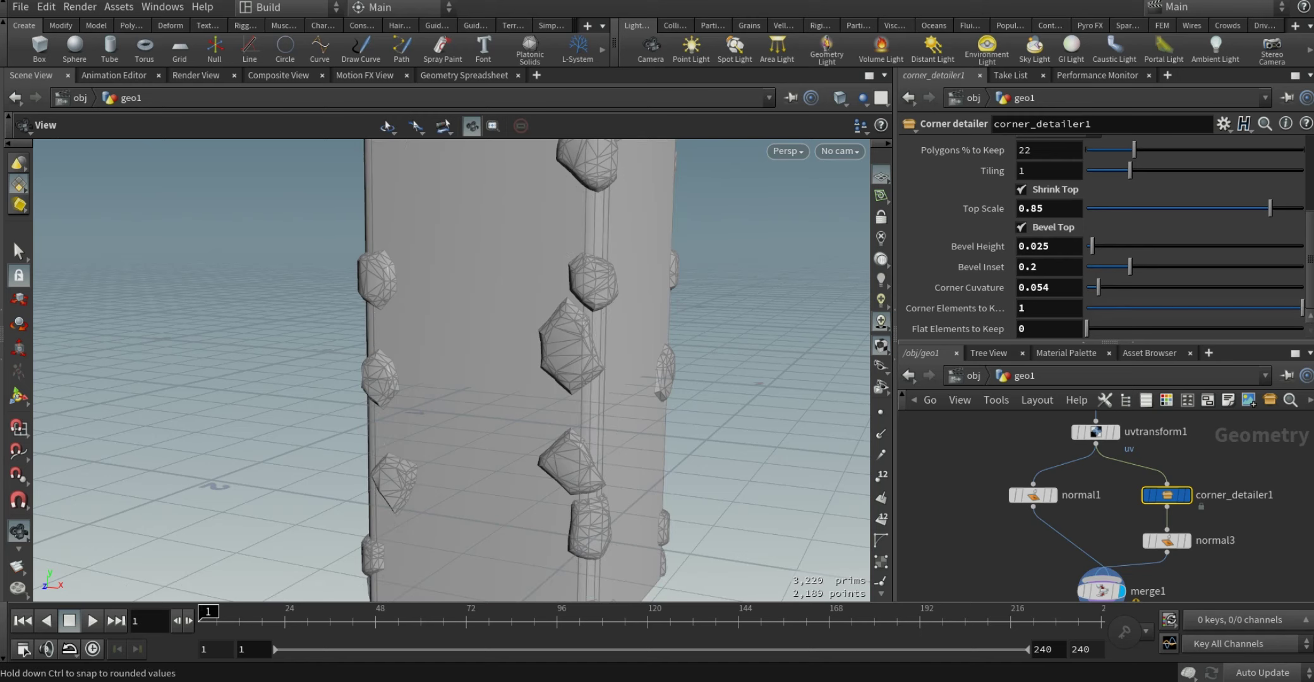
# Set Corner Elements to Keep to 0.994 and Flat Elements to Keep to 0.083
pyautogui.moveTo(1086, 328); pyautogui.dragTo(1190, 328)
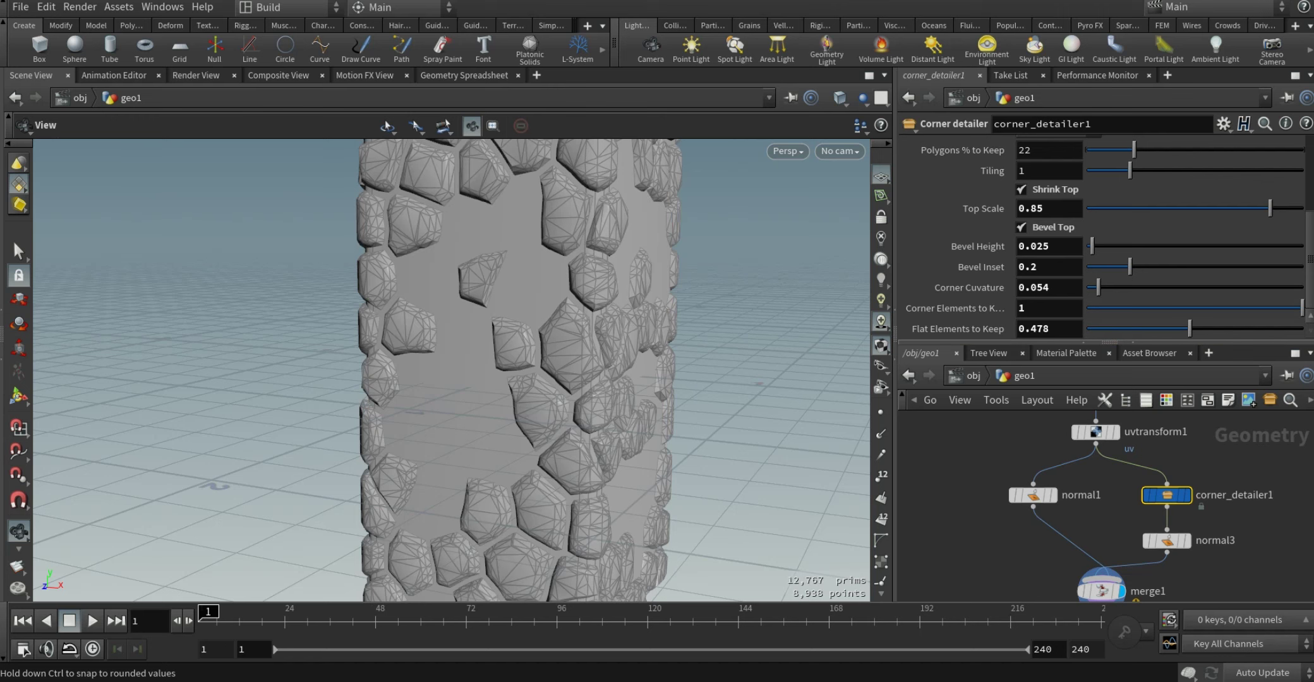
pyautogui.moveTo(1189, 329)
pyautogui.mouseDown()
pyautogui.moveTo(1302, 329)
pyautogui.moveTo(1093, 308)
pyautogui.moveTo(1301, 308)
pyautogui.moveTo(1105, 329)
pyautogui.mouseUp()
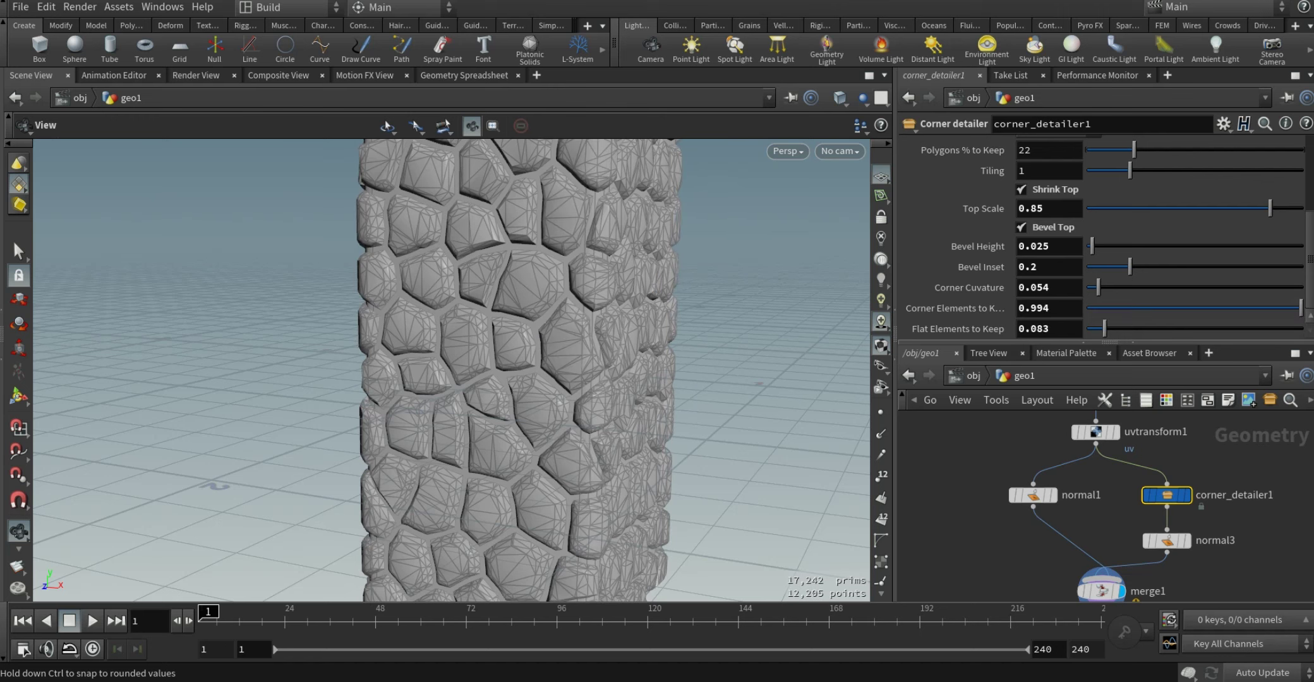